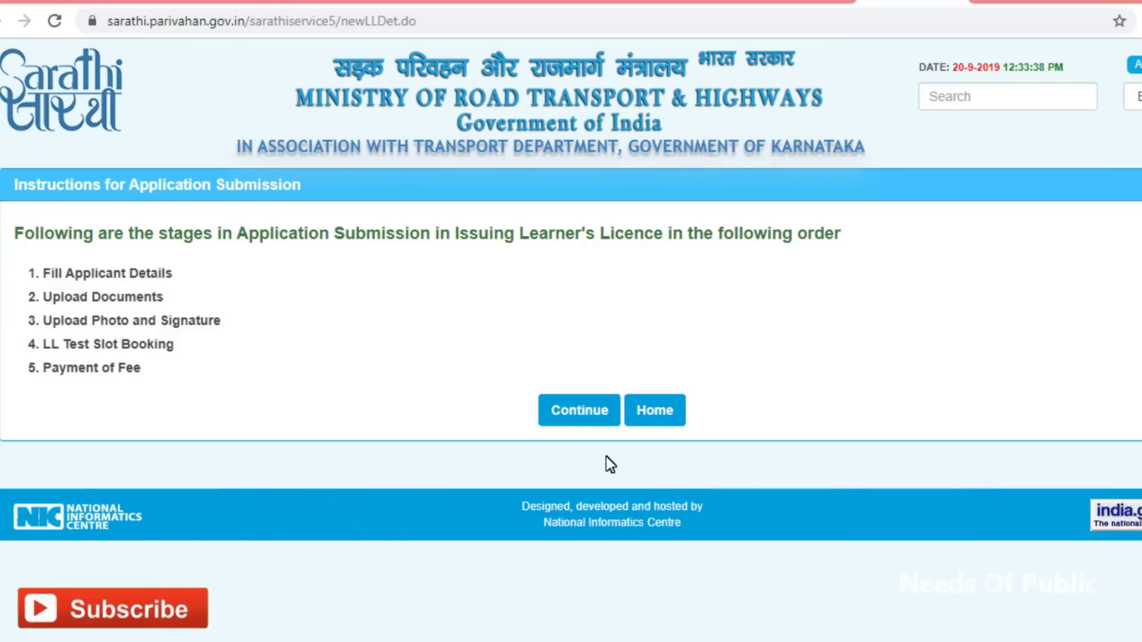
- Continue past the application stages and submit the choice that the applicant does not hold a Driving/Learner Licence
left_click(578, 416)
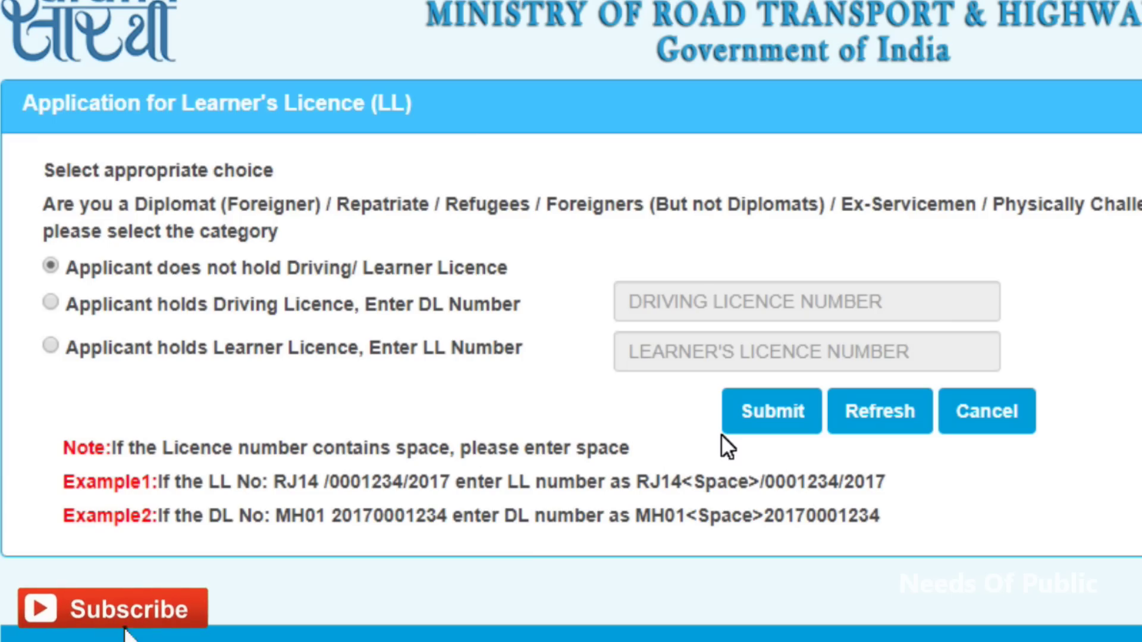
left_click(764, 408)
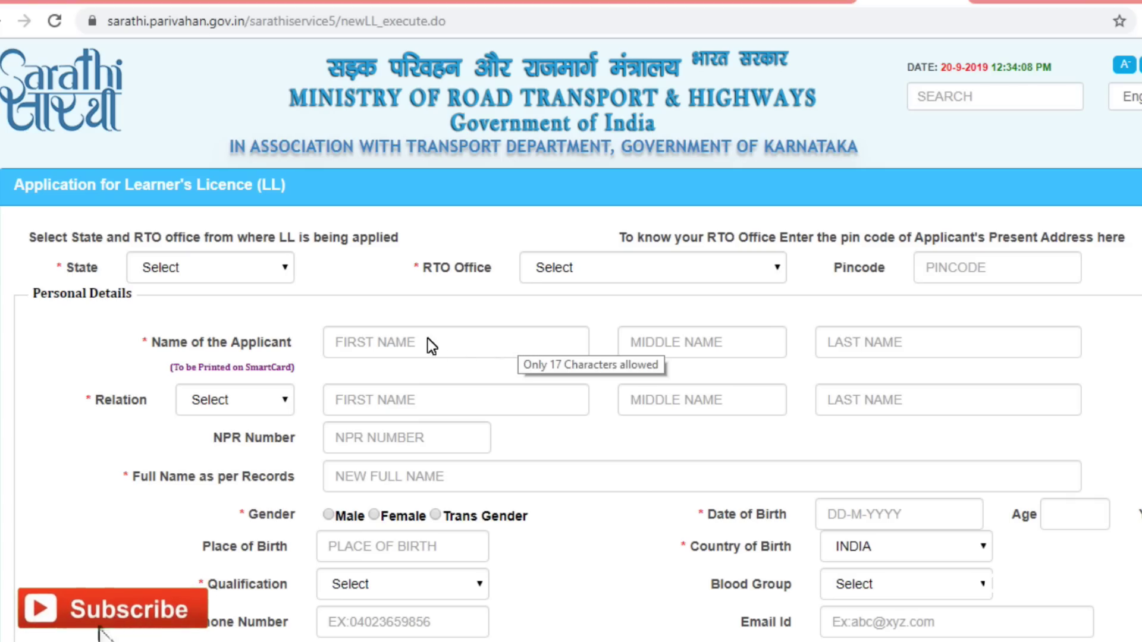
- Set the application's state to Karnataka and the RTO office to HAVERI -- KA27
left_click(283, 275)
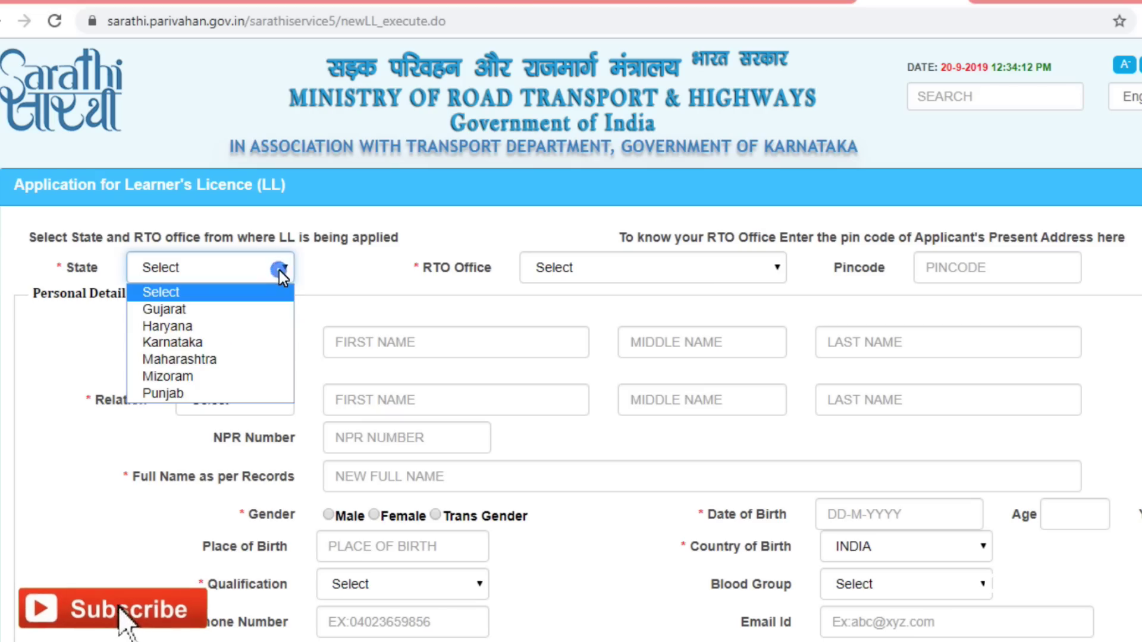
left_click(227, 342)
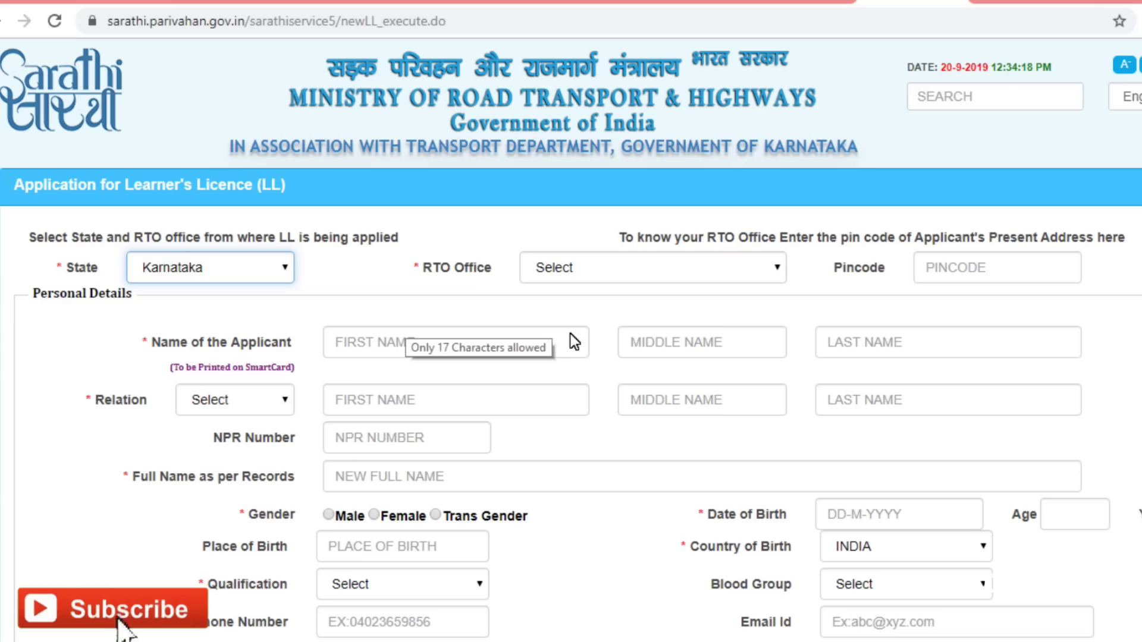
left_click(726, 275)
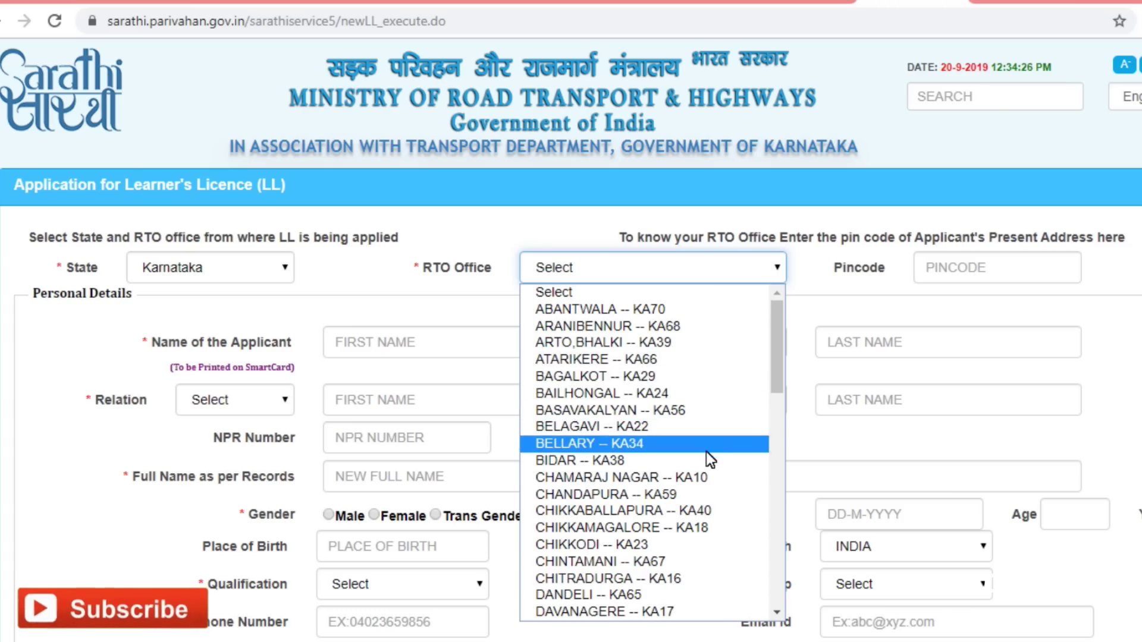
left_click_drag(776, 366, 779, 451)
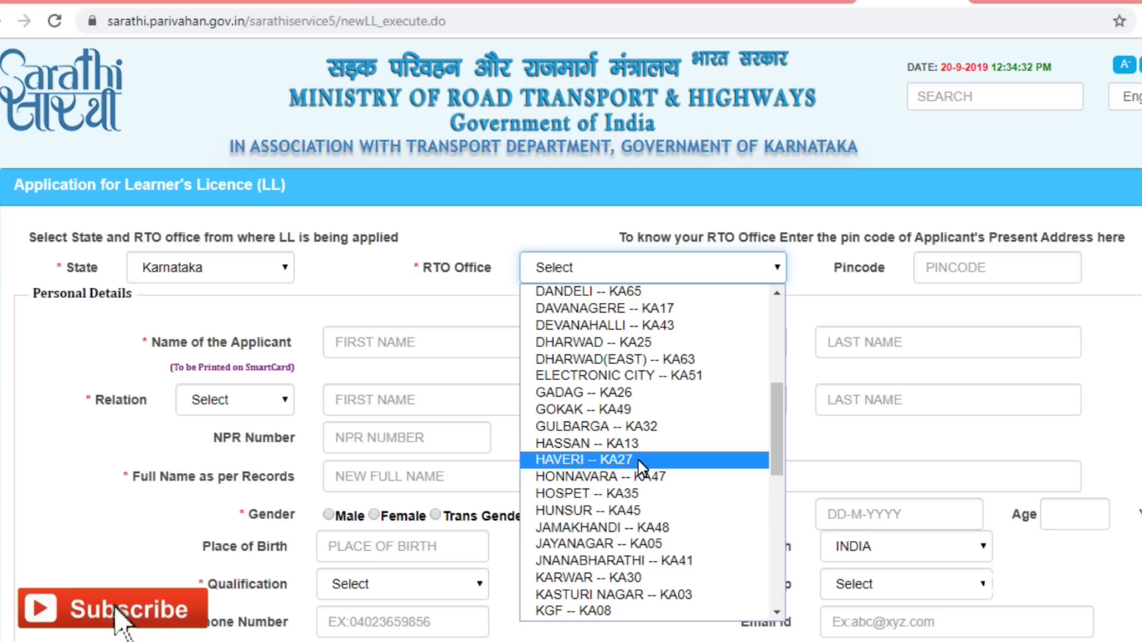
left_click(601, 462)
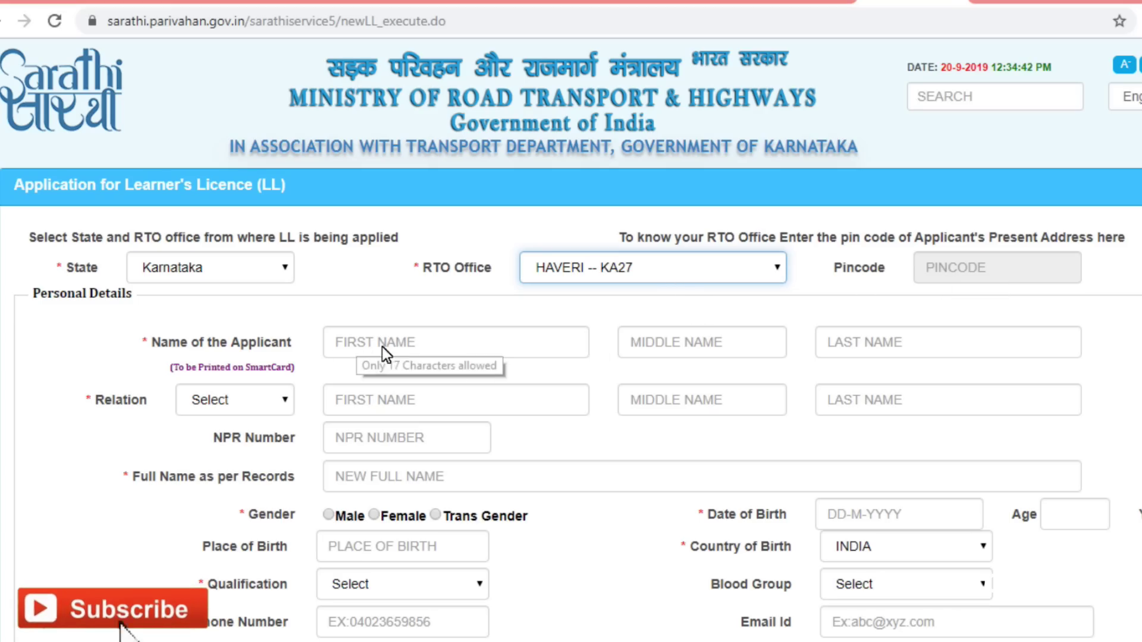
- Fill in the applicant's personal details and identification marks, and complete the present address with district, taluka, village, address lines and pincode
left_click(437, 346)
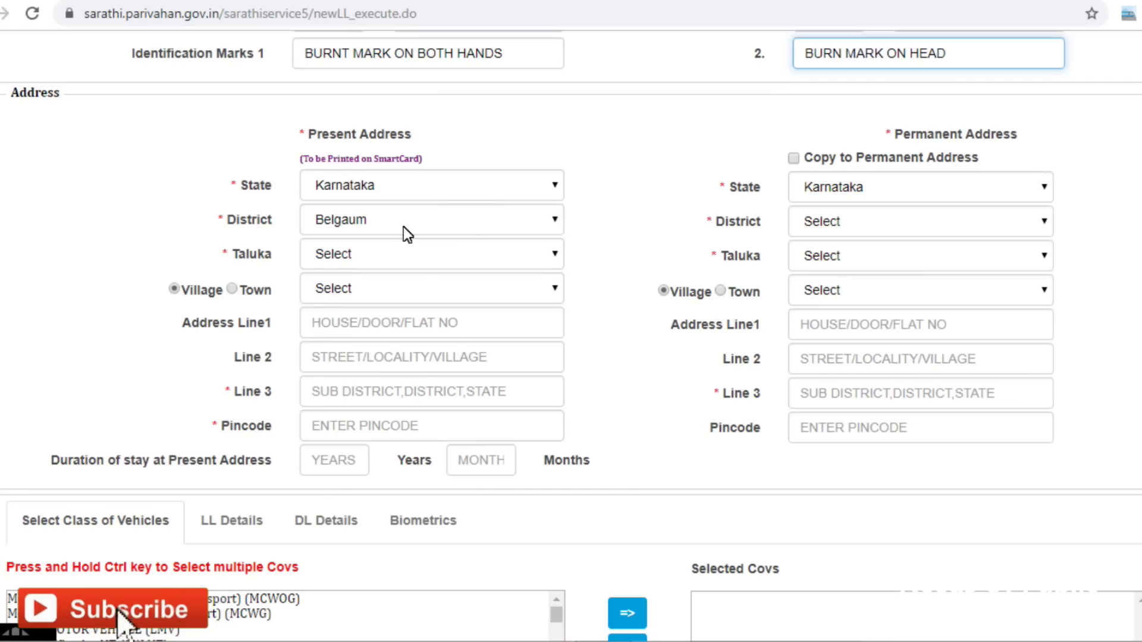
left_click(403, 227)
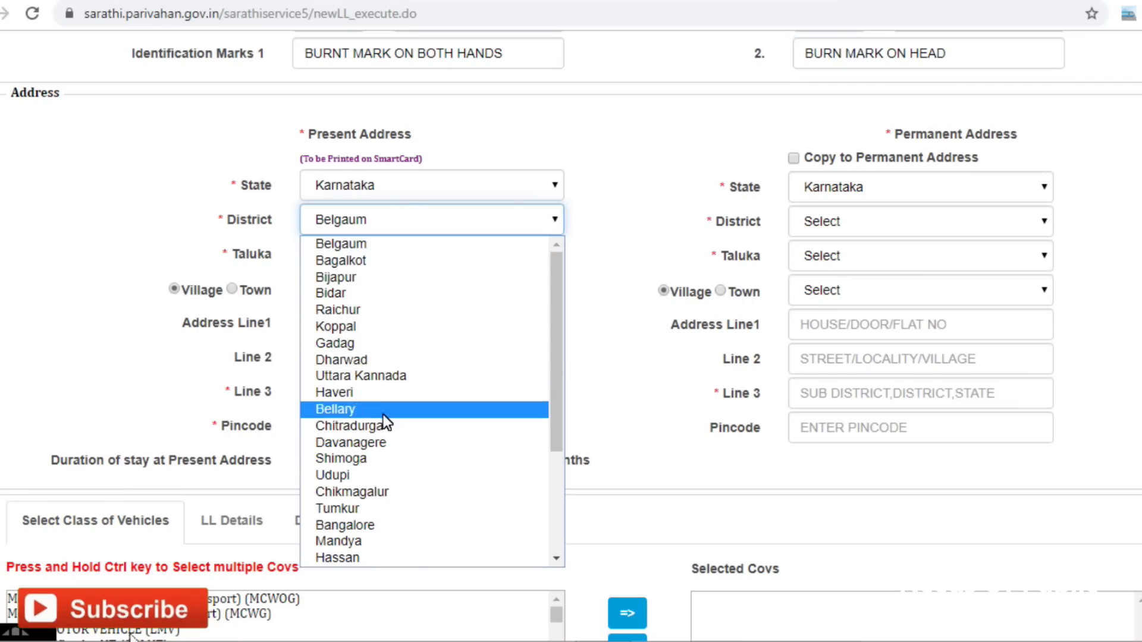
left_click(380, 393)
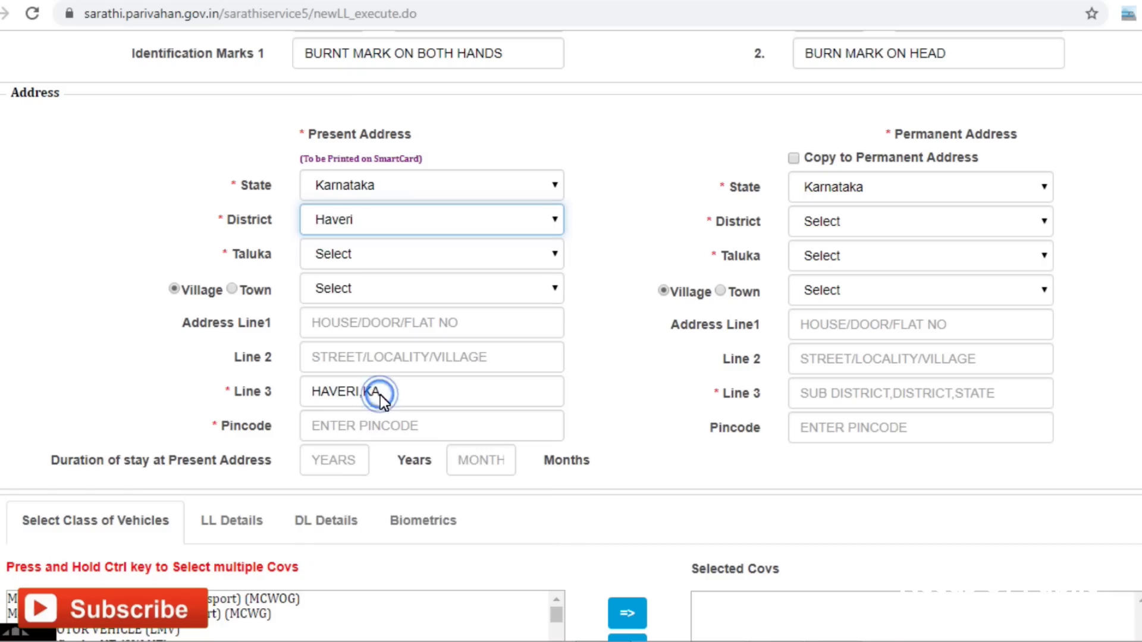
left_click(490, 255)
left_click(439, 323)
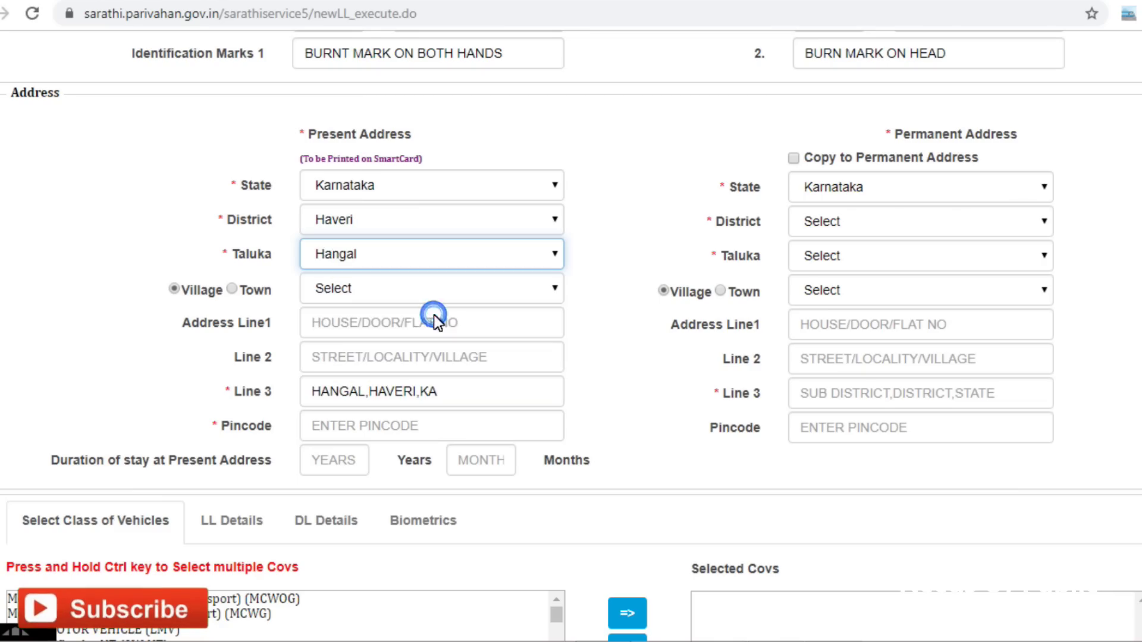
left_click(416, 296)
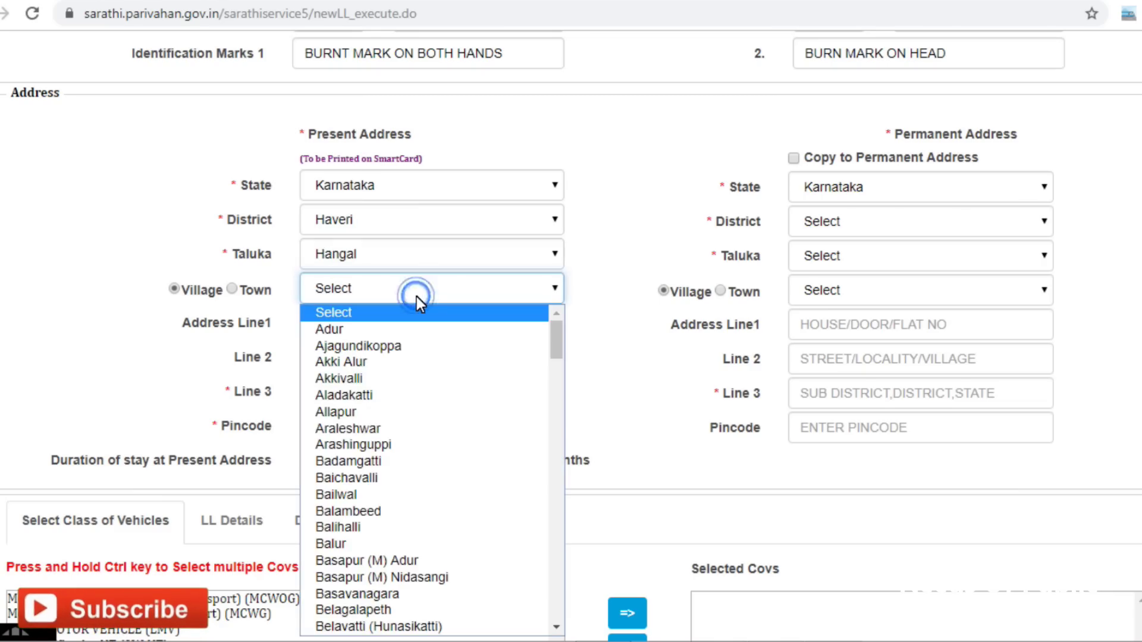
type("herur")
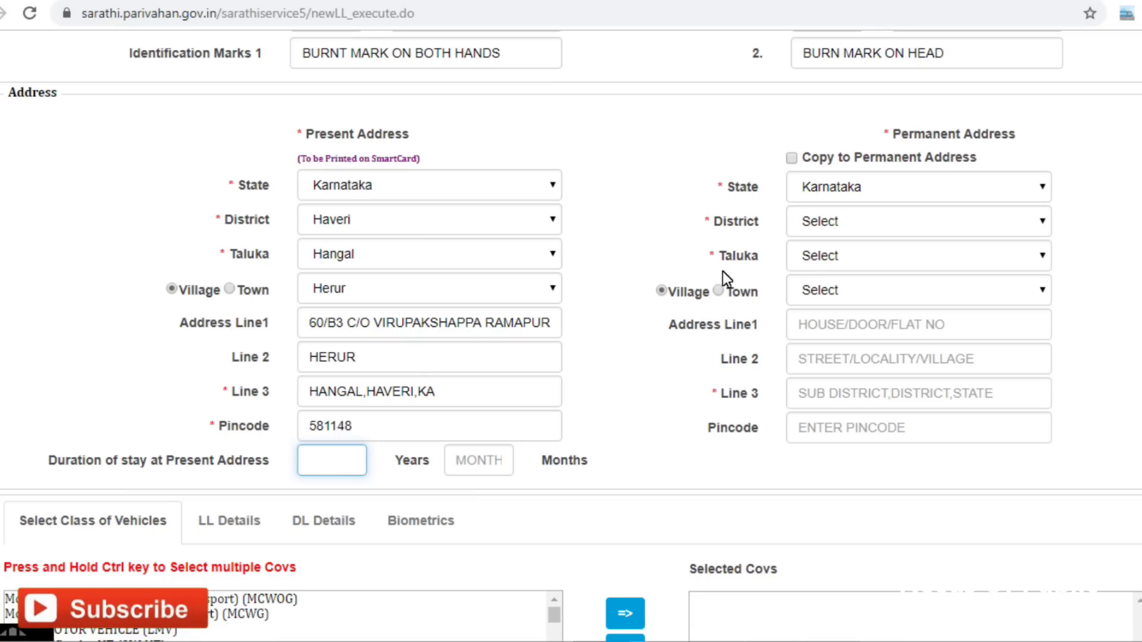
- Copy the present address to the permanent address and set the duration of stay to 25 years and 6 months
left_click(792, 158)
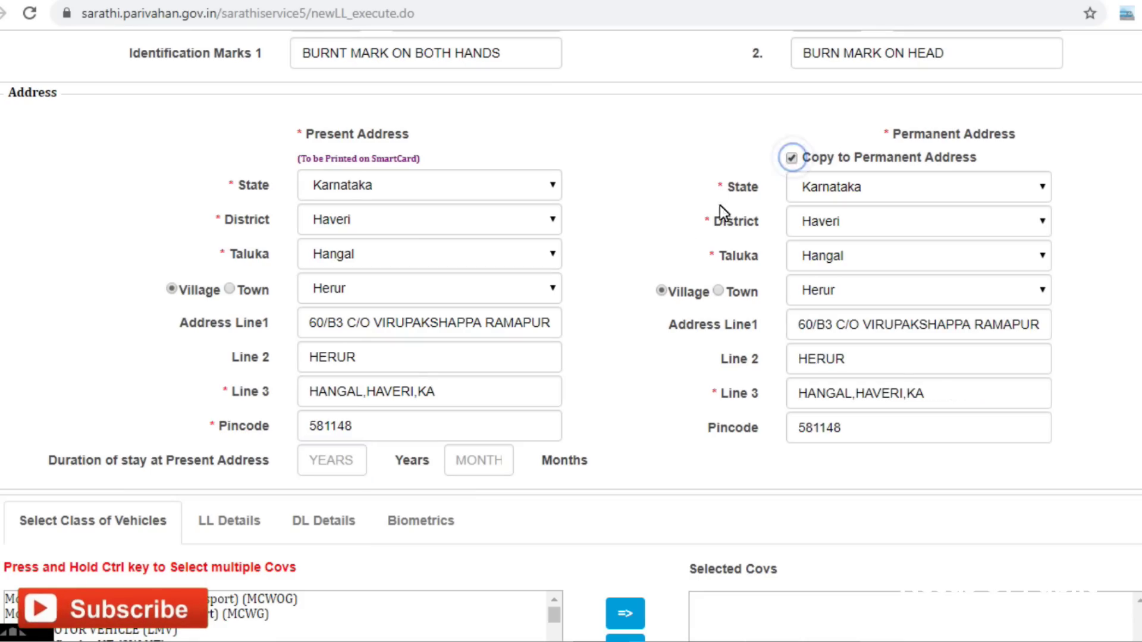
left_click(332, 460)
type("25")
key("Tab")
type("6")
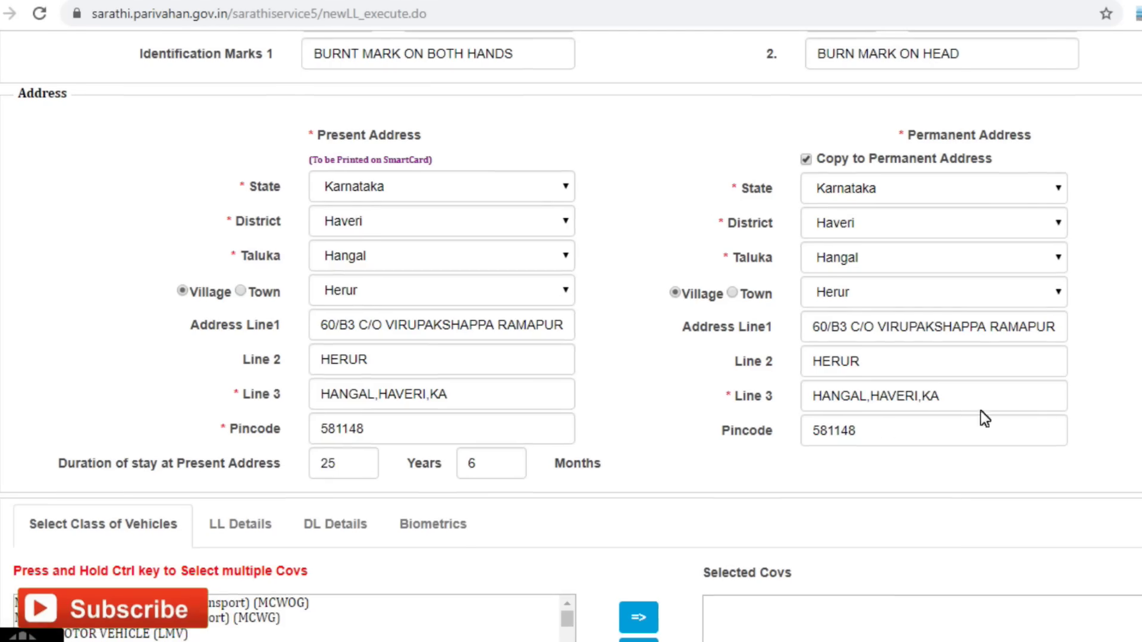
- Add Motor cycle without Gear (Non Transport) (MCWOG) to the selected classes of vehicles
scroll(119, 621, "down", 2)
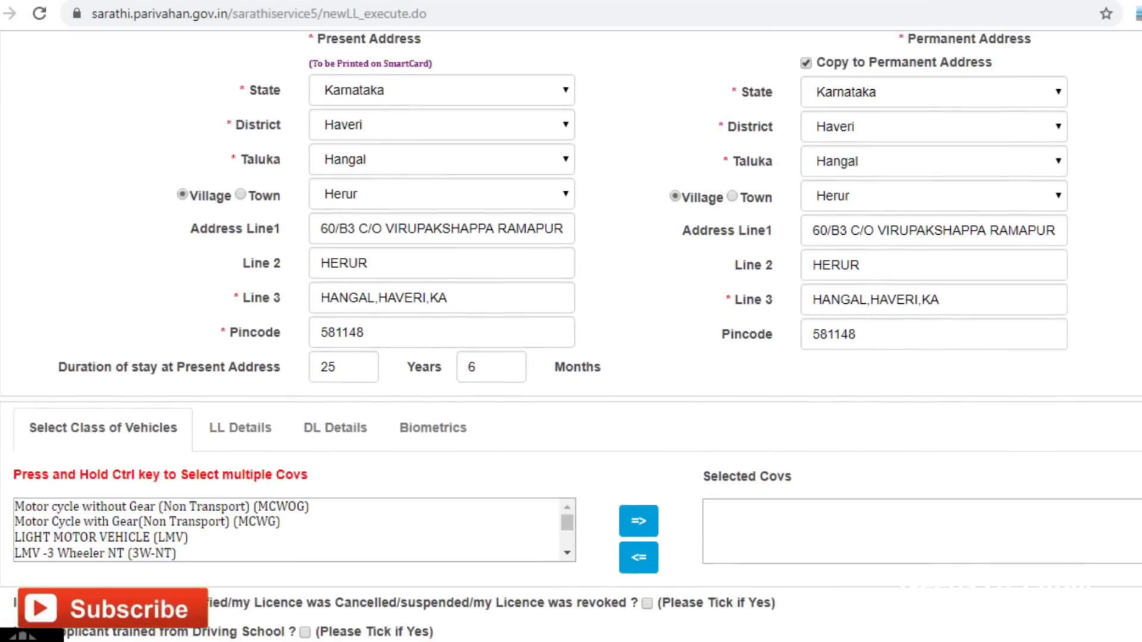
scroll(125, 631, "down", 1)
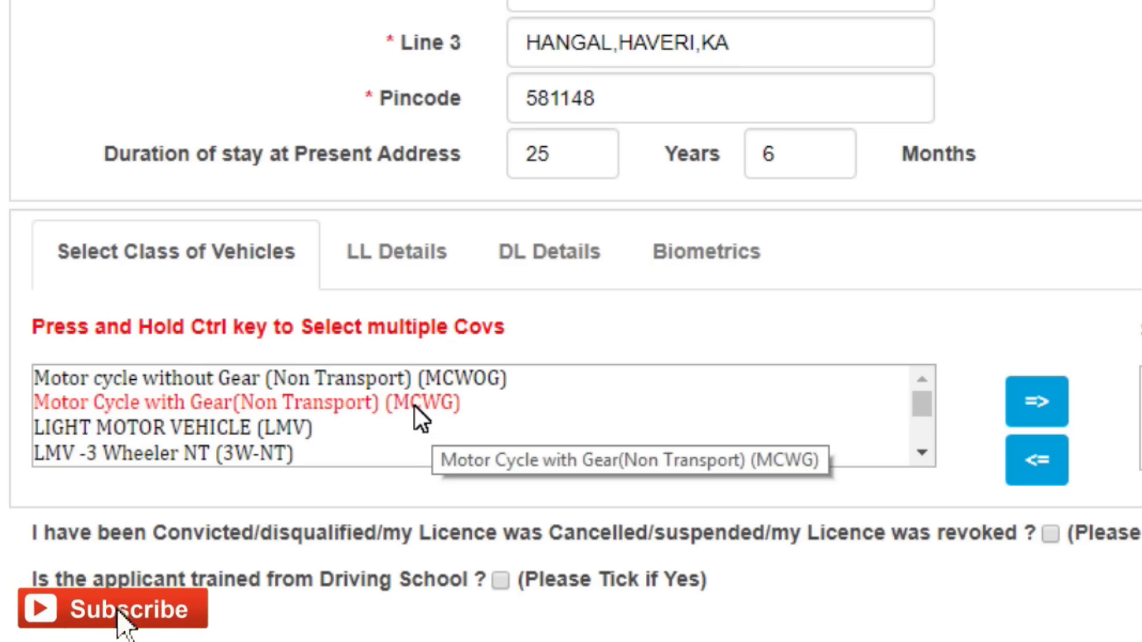
left_click(391, 409)
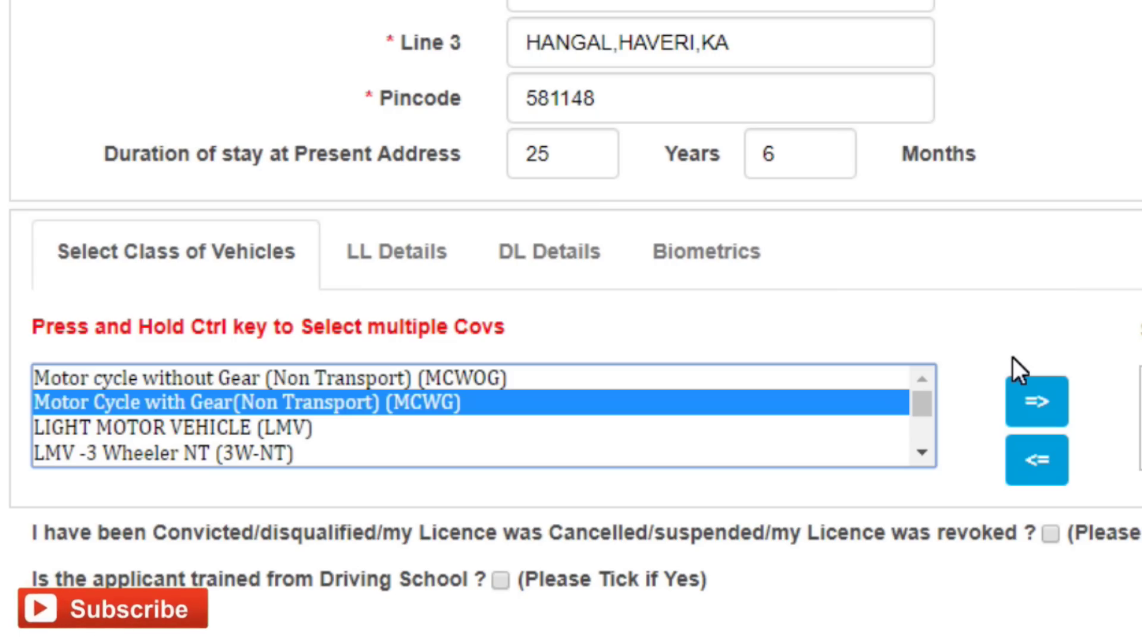
left_click(625, 377)
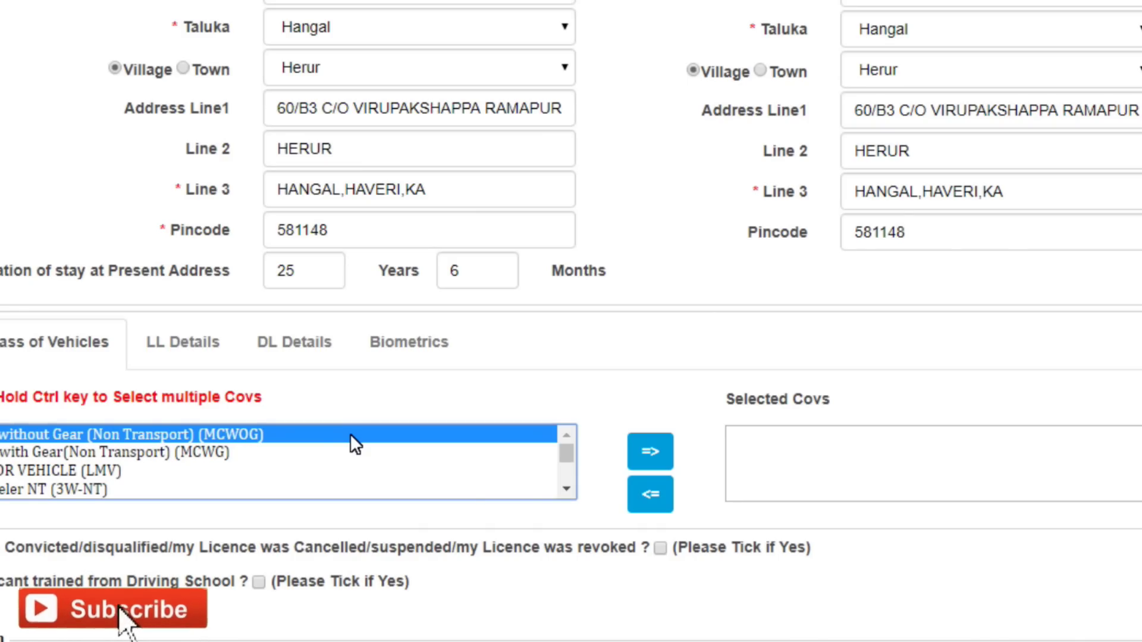
left_click(670, 449)
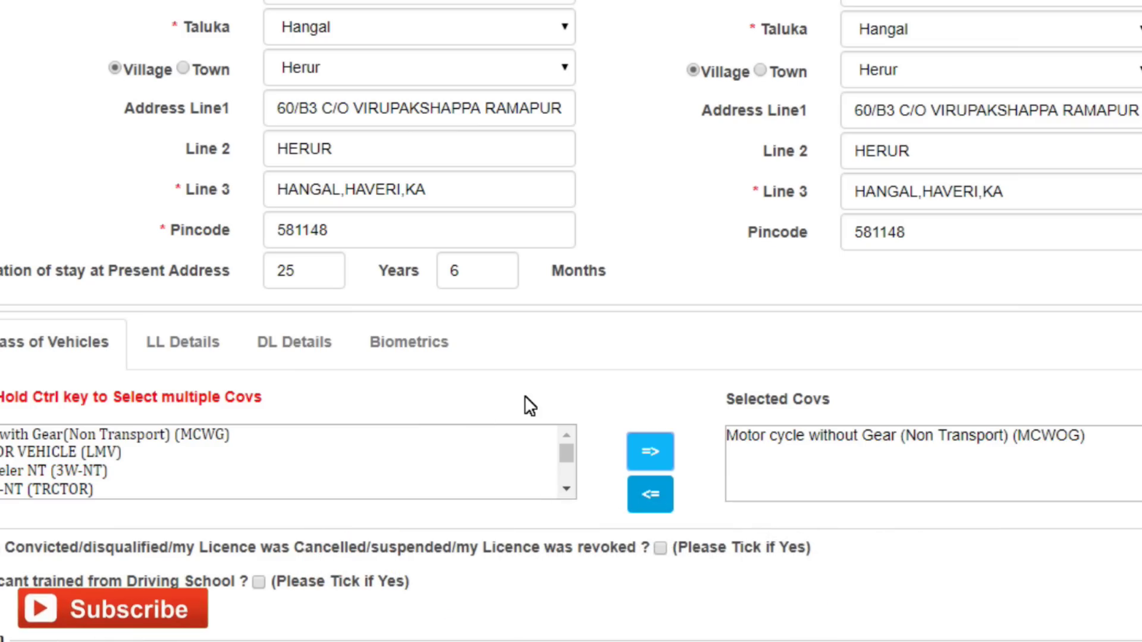
- Declare the given particulars true with YES and submit the learner's licence application, accepting both confirmations
scroll(524, 395, "down", 3)
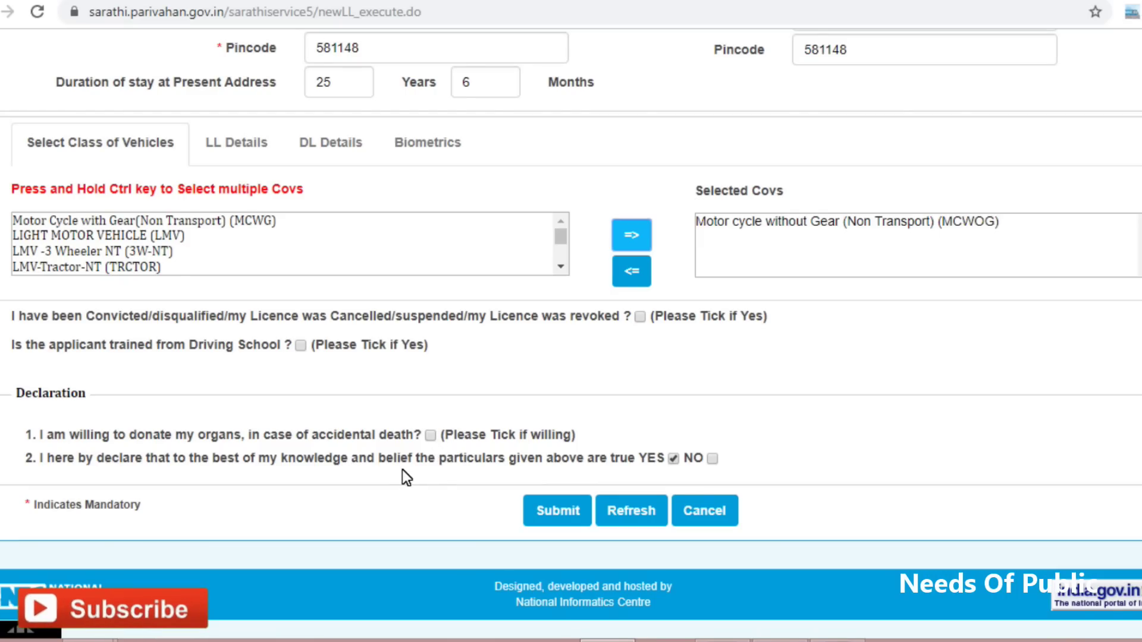
left_click(674, 459)
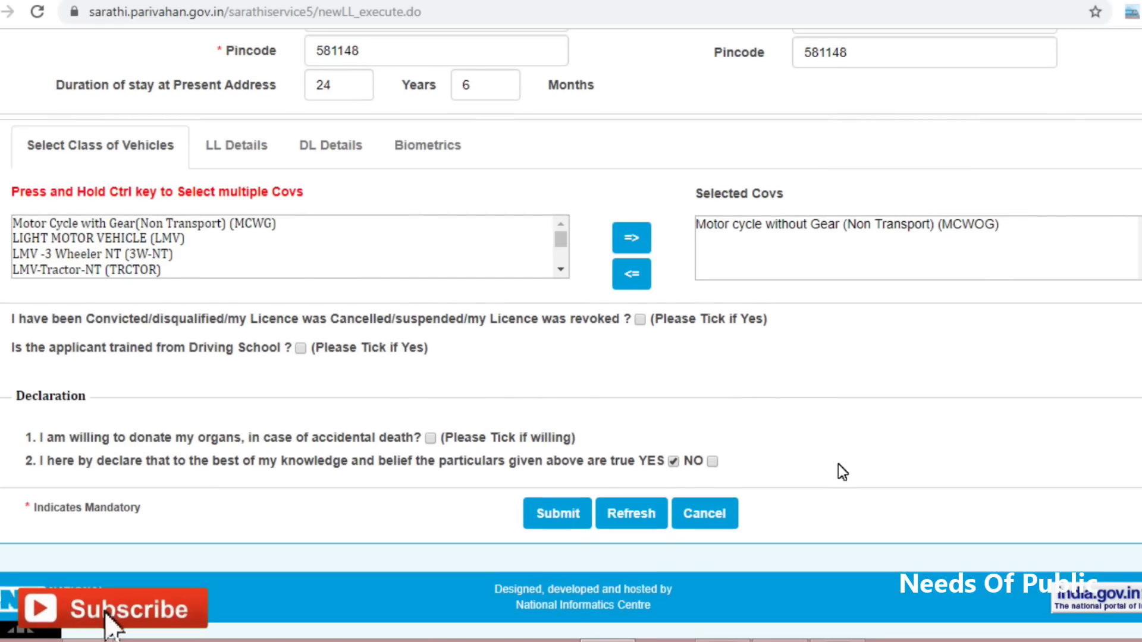
left_click(550, 516)
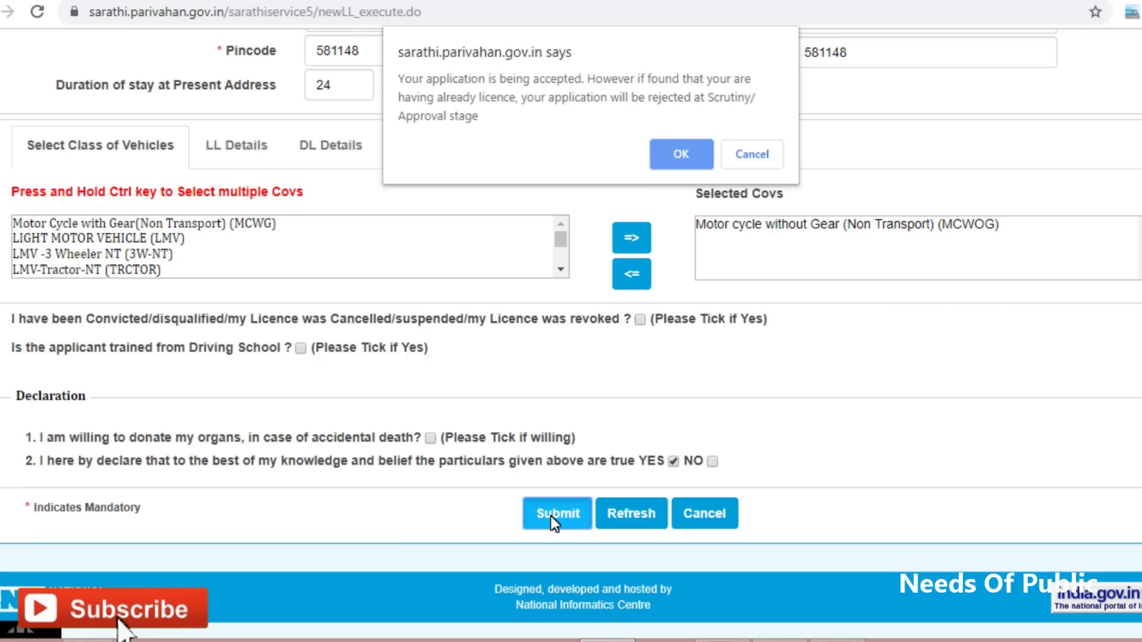
left_click(677, 156)
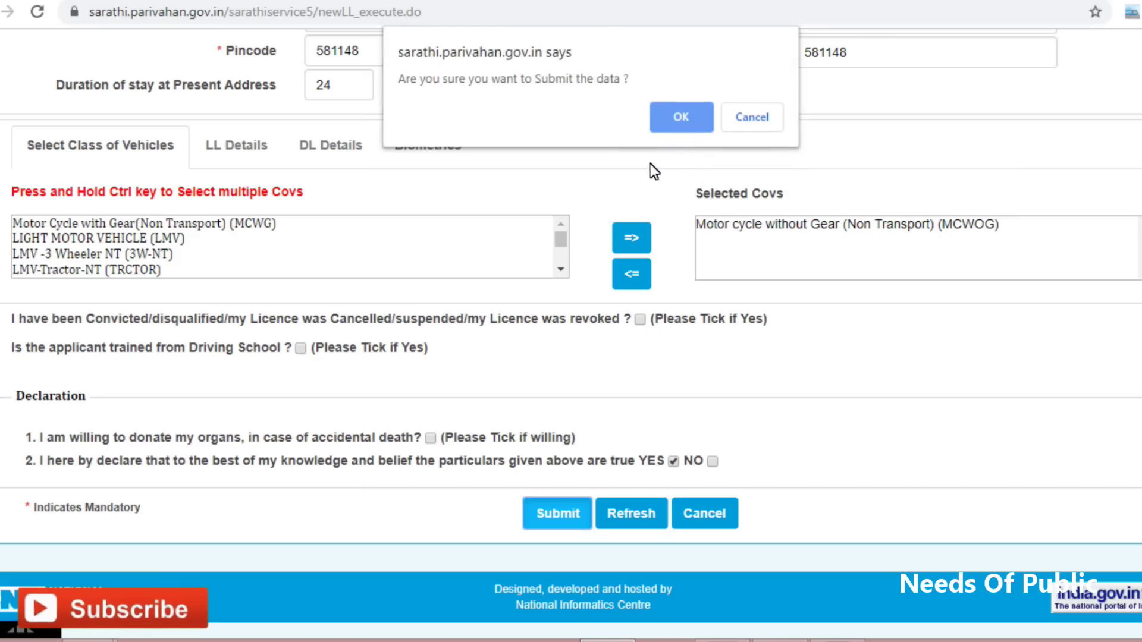
left_click(683, 119)
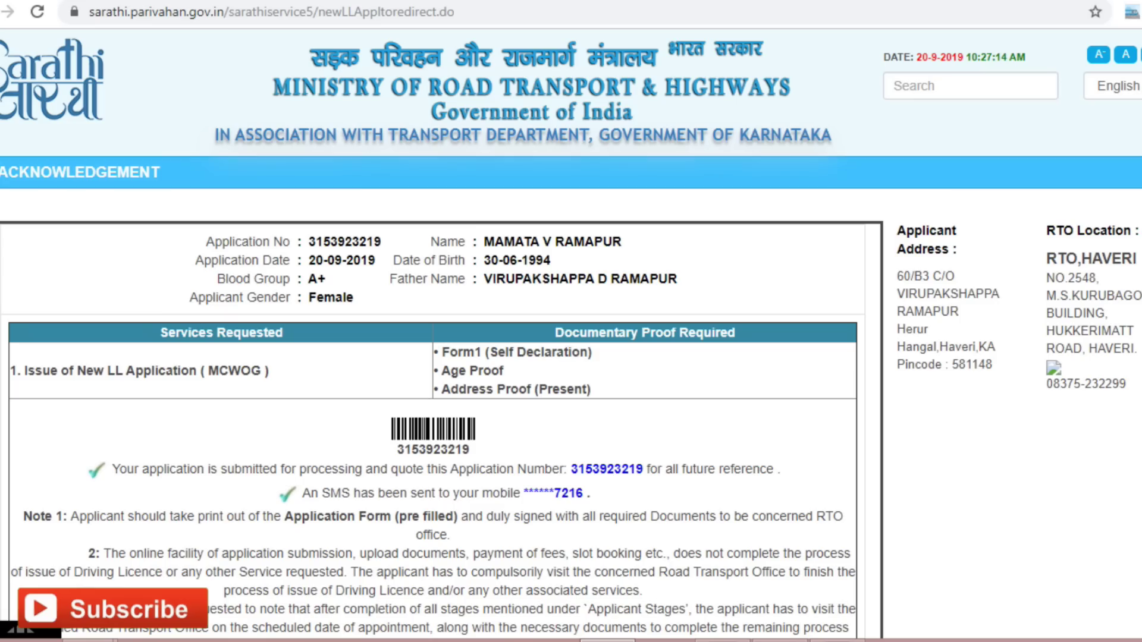
- Review the application acknowledgement down to its end and proceed to the document upload stage
scroll(127, 632, "down", 1)
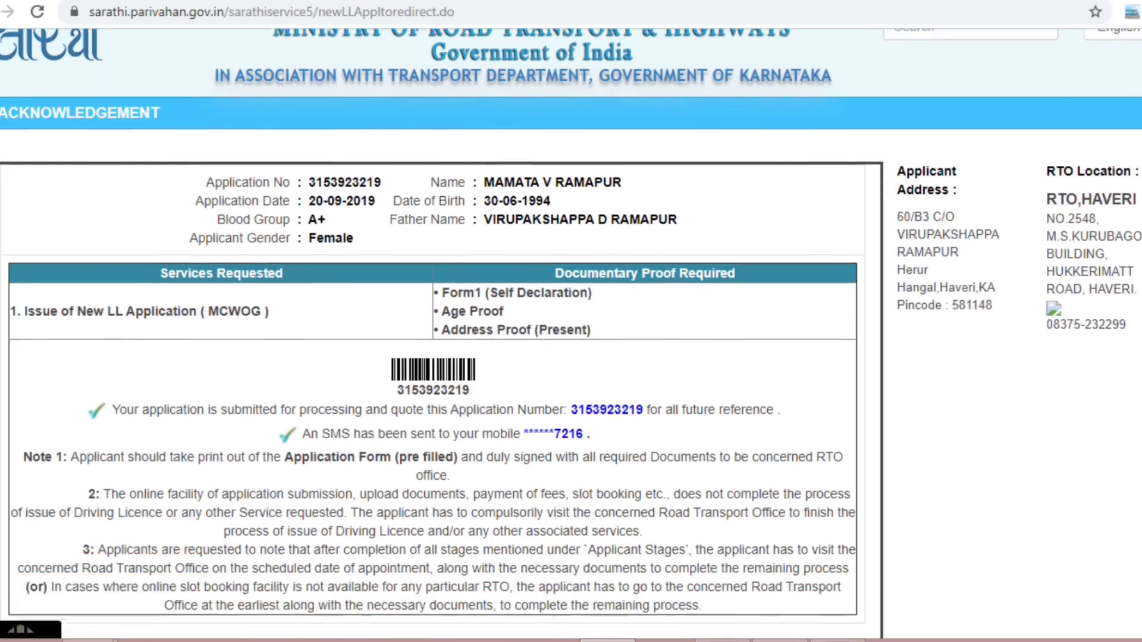
scroll(753, 494, "down", 3)
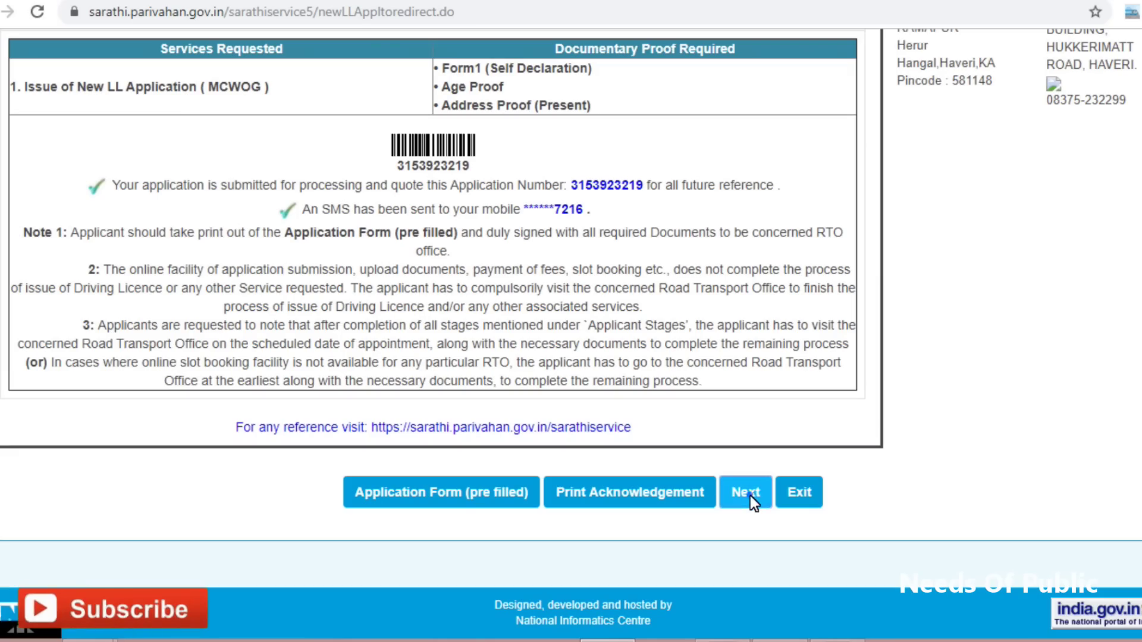
left_click(751, 497)
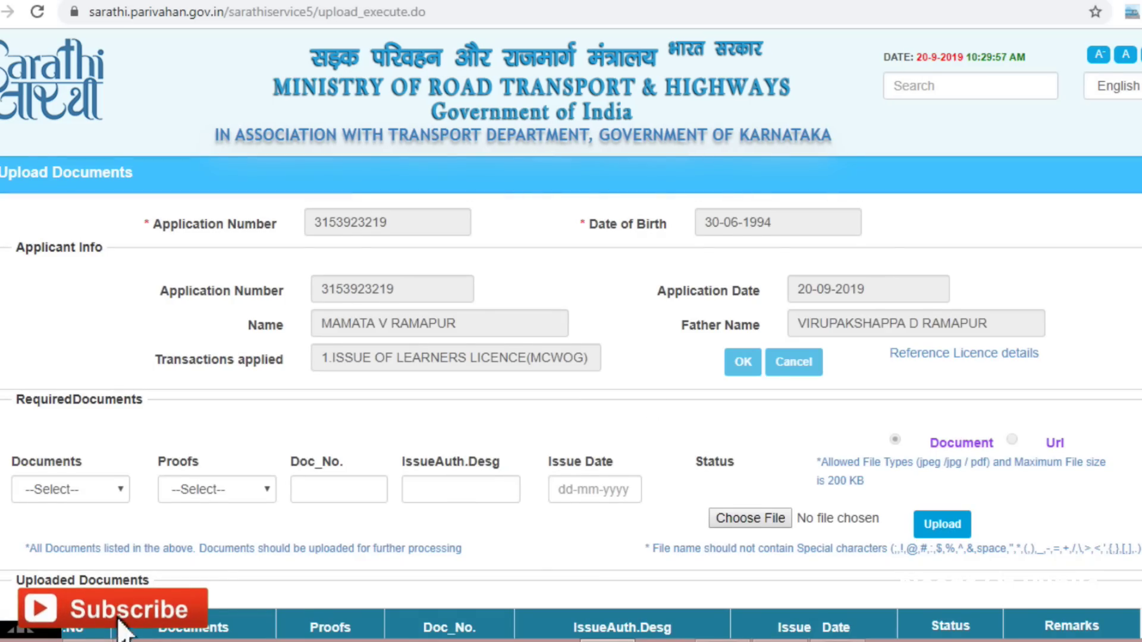
- Choose Age Proof with SSLC Certificate as the proof, and fill in its document number, issuing authority and issue date 28-05-2010
scroll(902, 313, "down", 1)
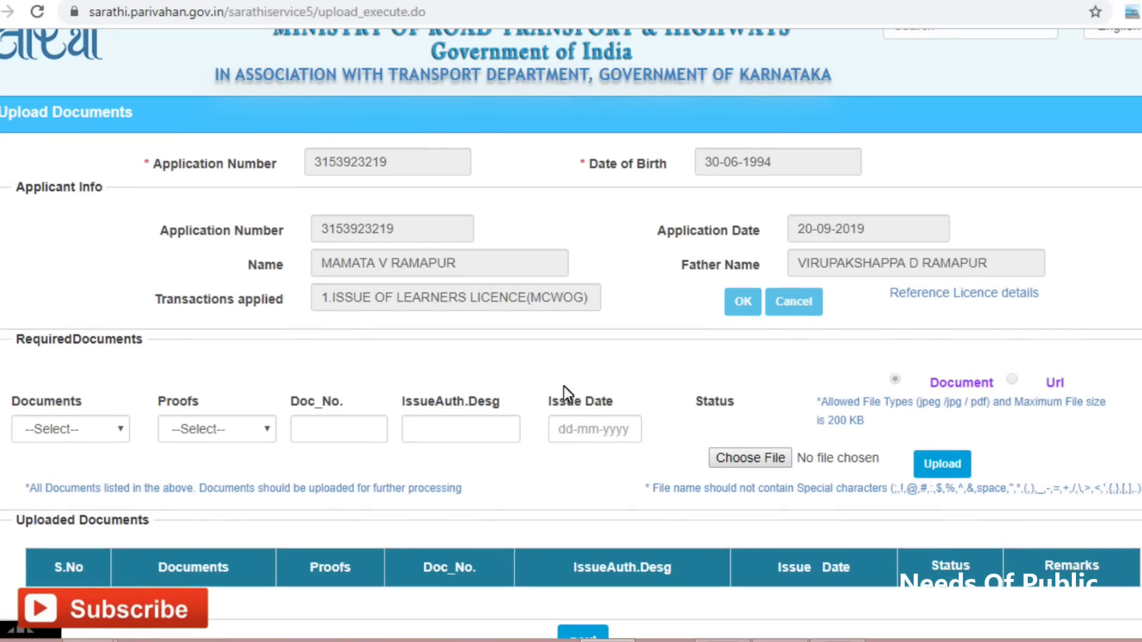
scroll(122, 624, "down", 1)
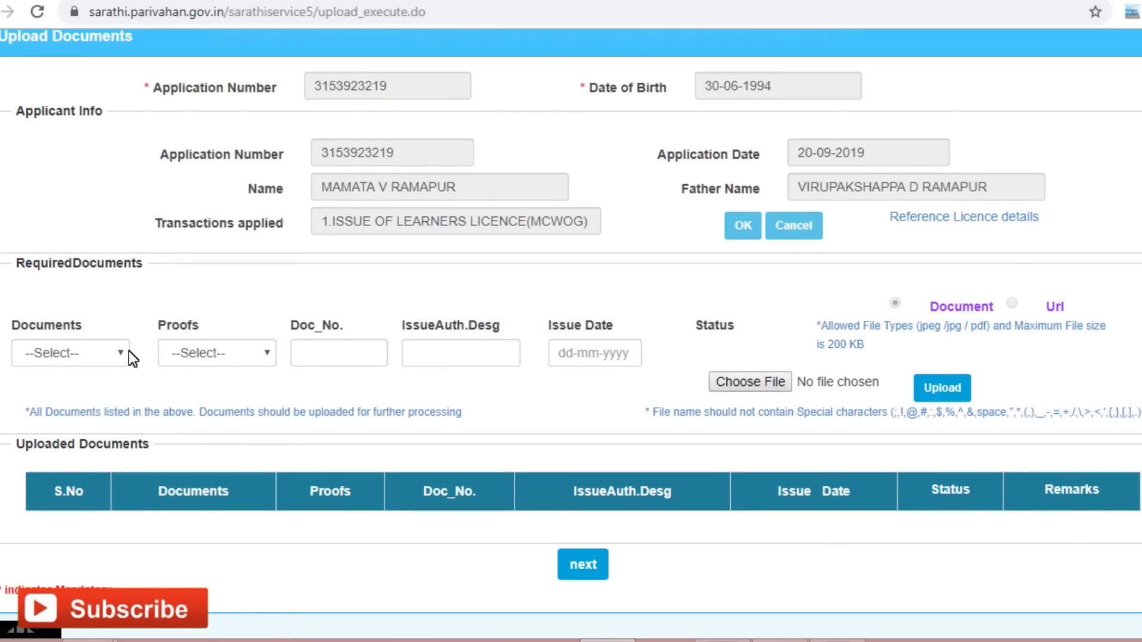
left_click(113, 353)
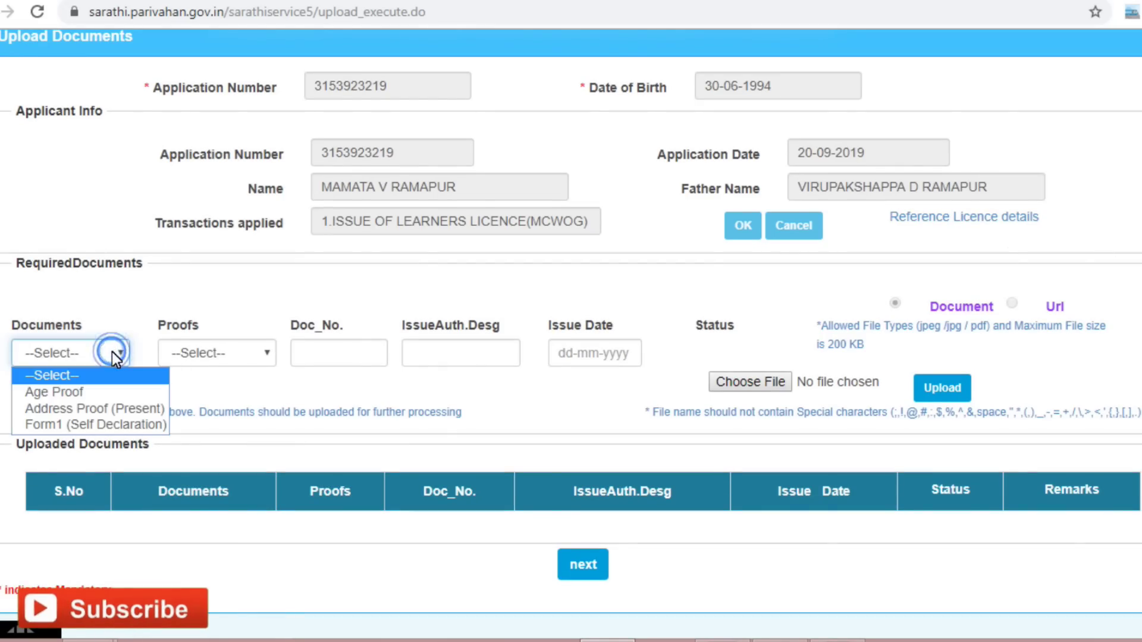
left_click(88, 392)
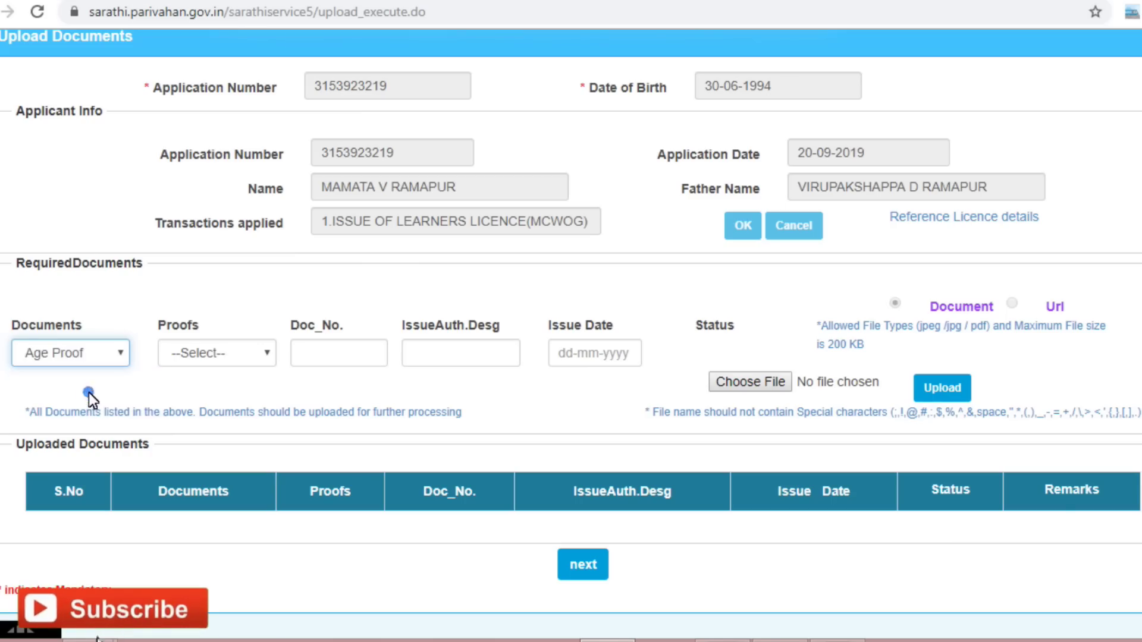
left_click(226, 354)
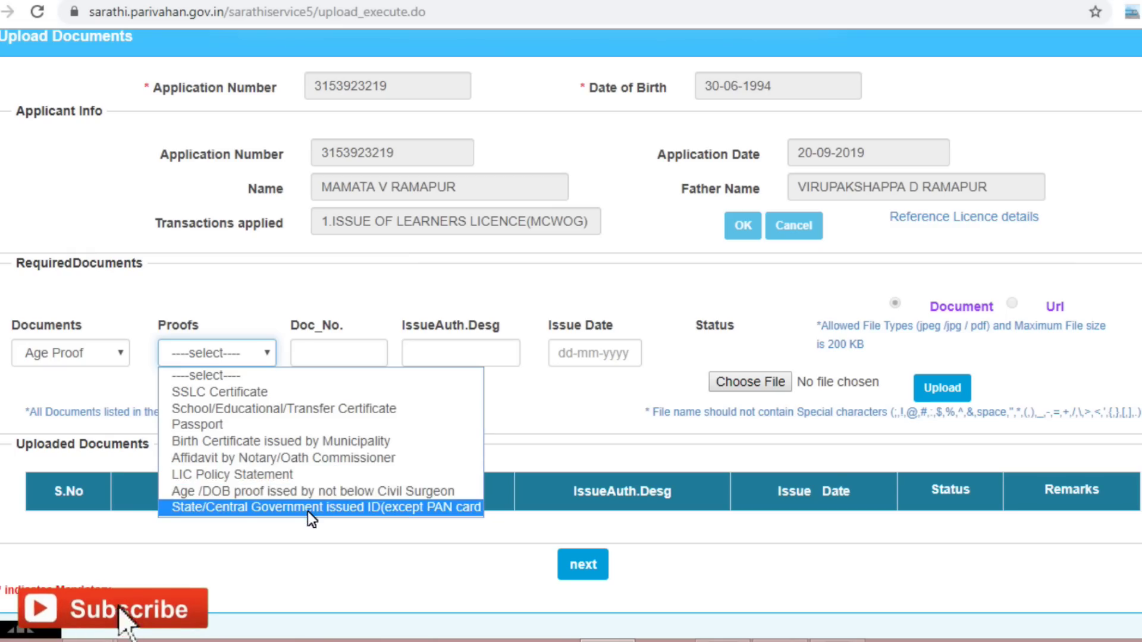
left_click(241, 392)
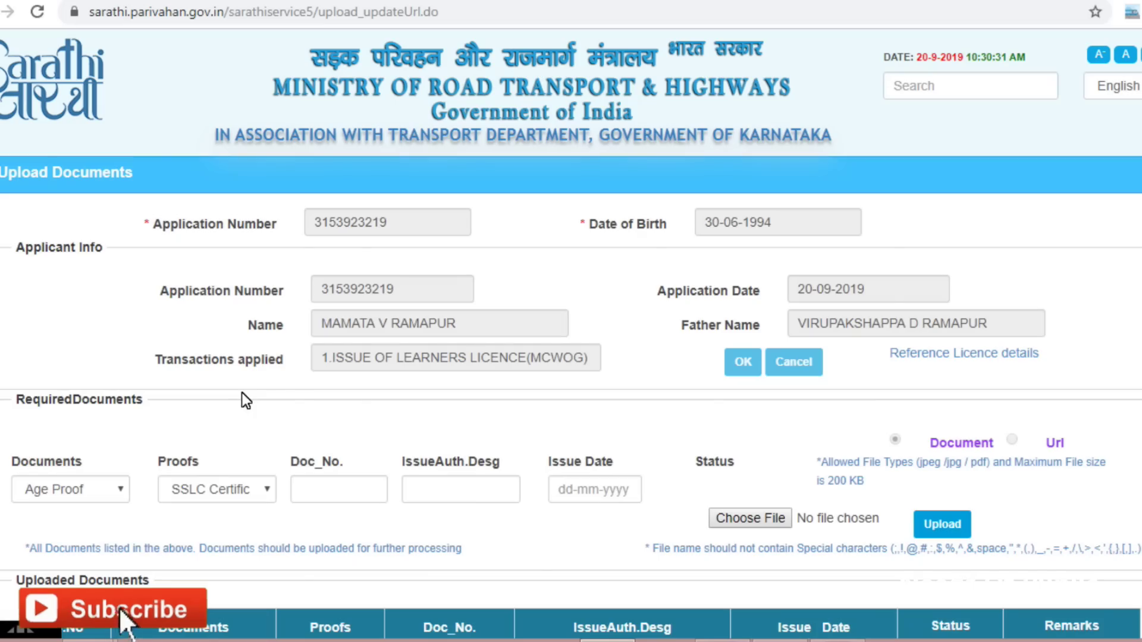
left_click(315, 489)
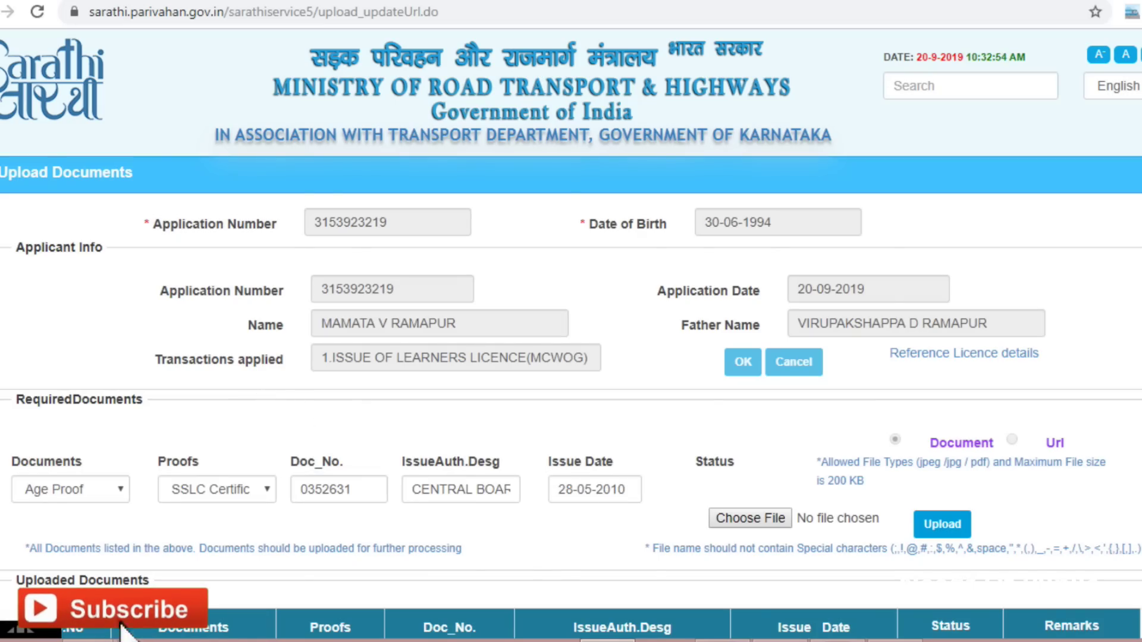
scroll(122, 632, "down", 2)
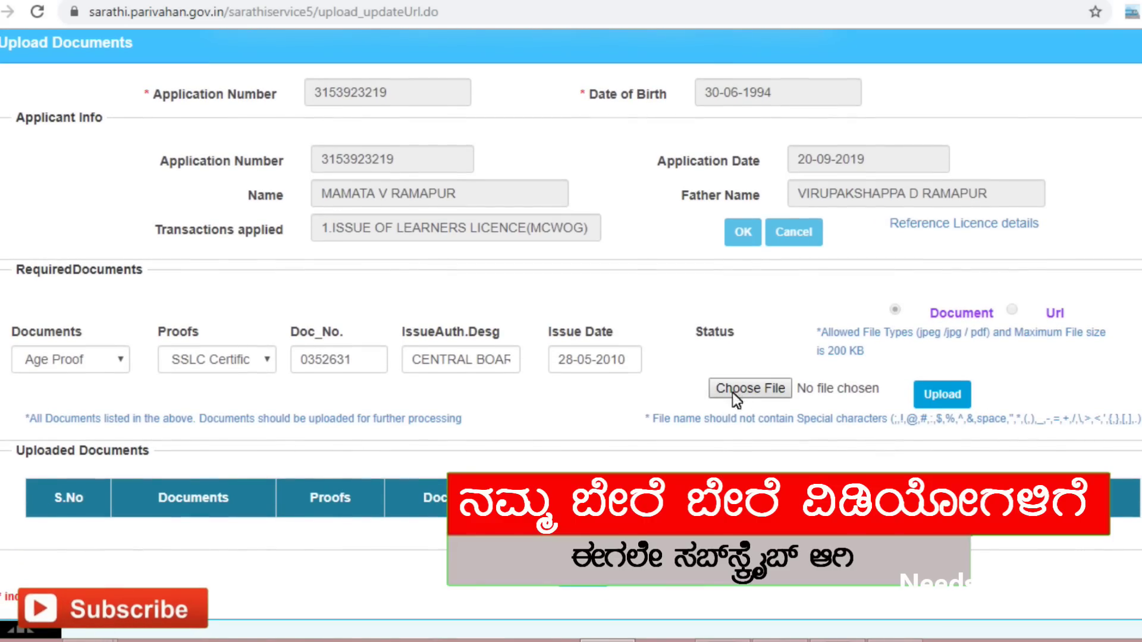
left_click(762, 386)
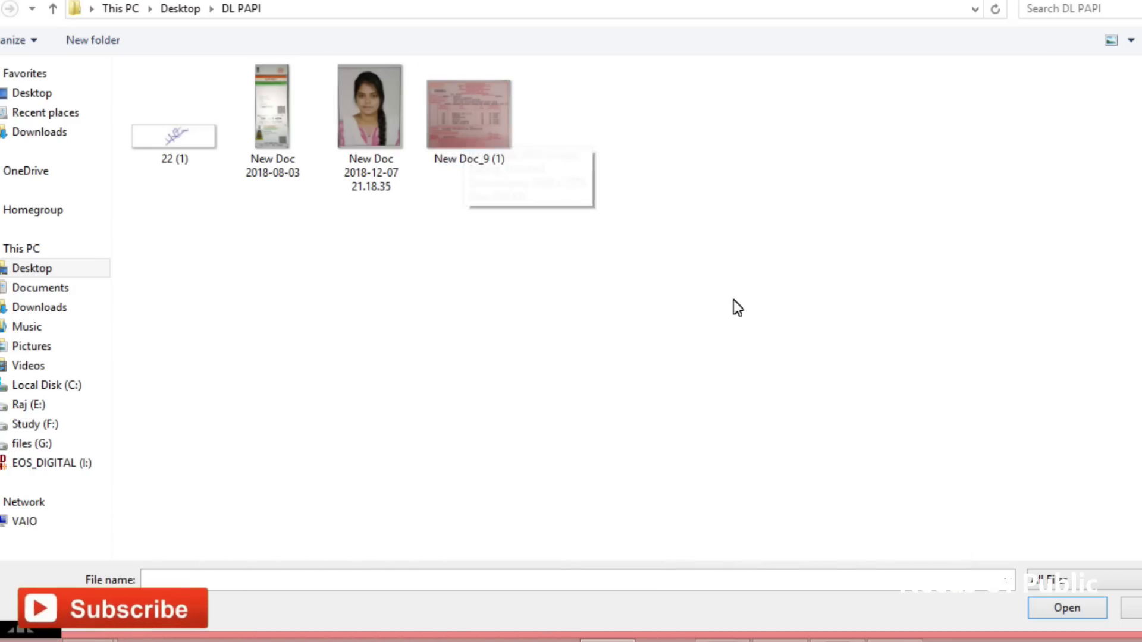
left_click(1126, 607)
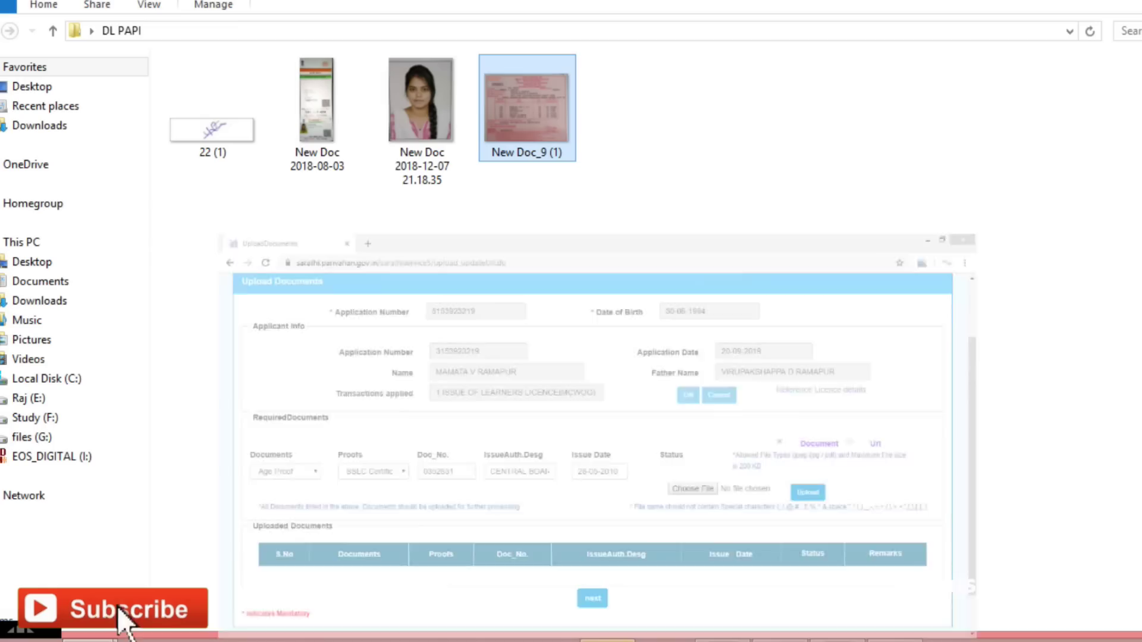
- Open the marks card image New Doc_9 (1) from the DL PAPI folder in Microsoft Office Picture Manager
right_click(529, 119)
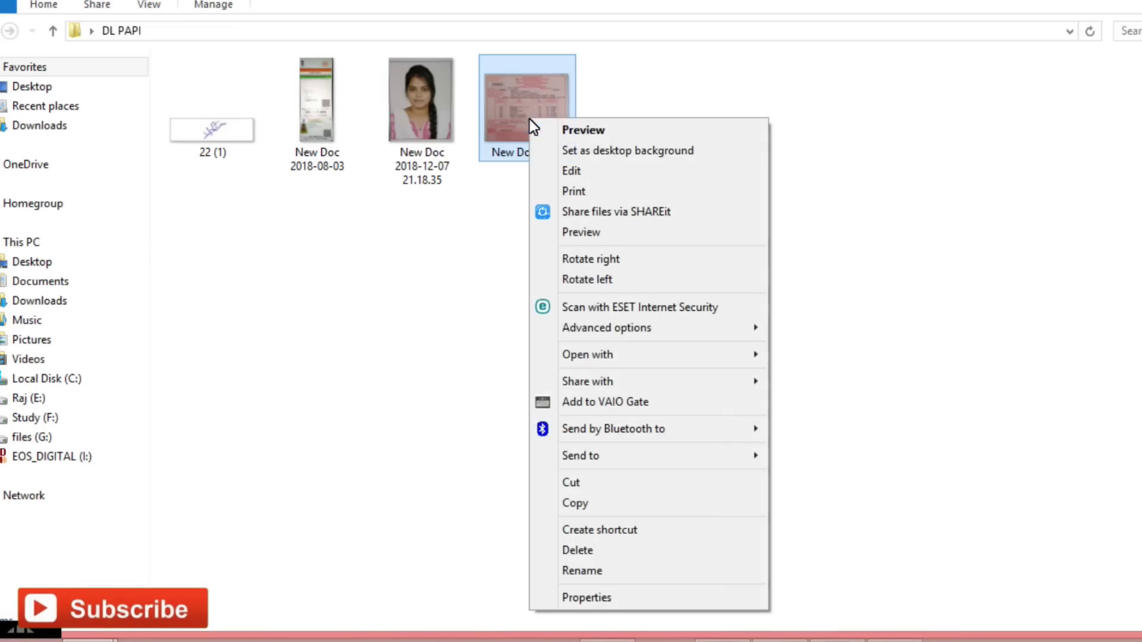
left_click(700, 363)
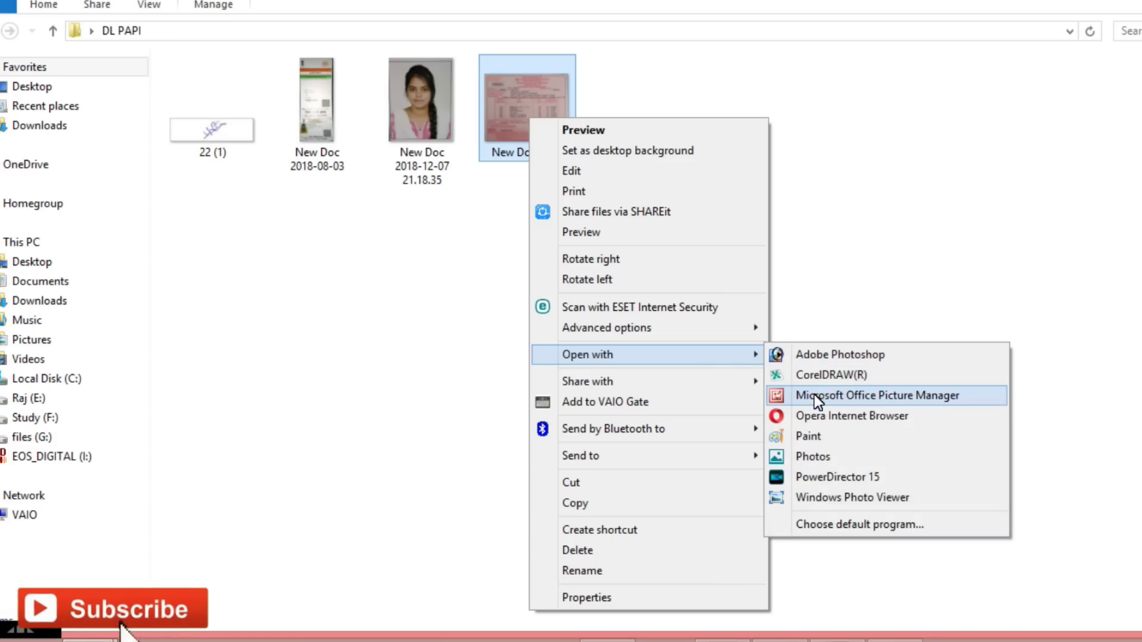
left_click(848, 397)
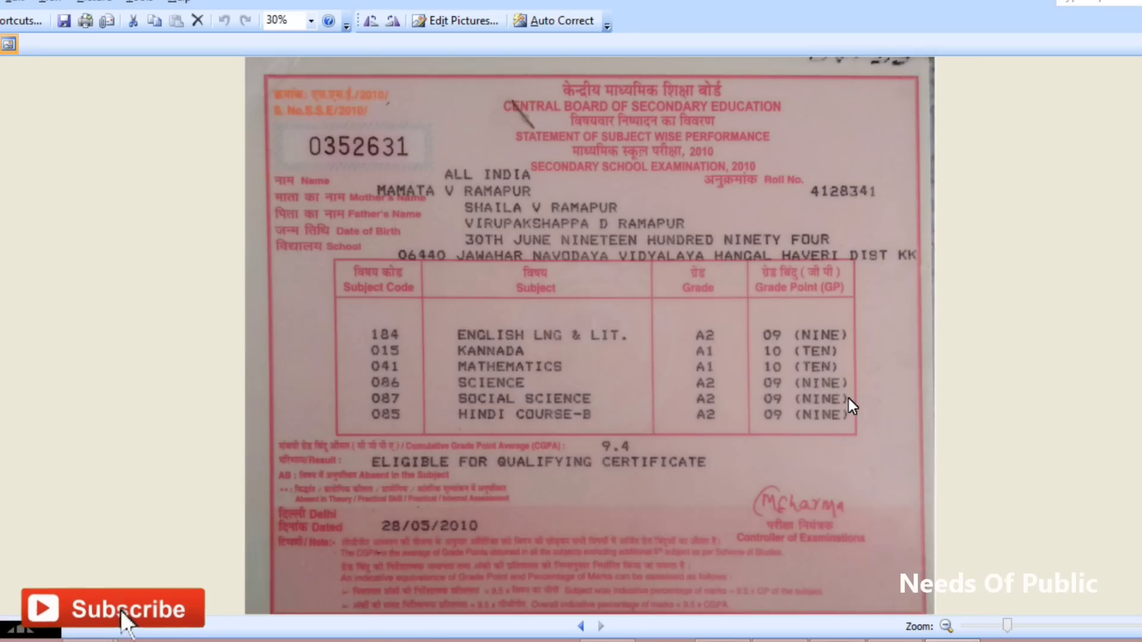
- Resize the marks card picture to 80% of its original width and height, and save it
left_click(460, 20)
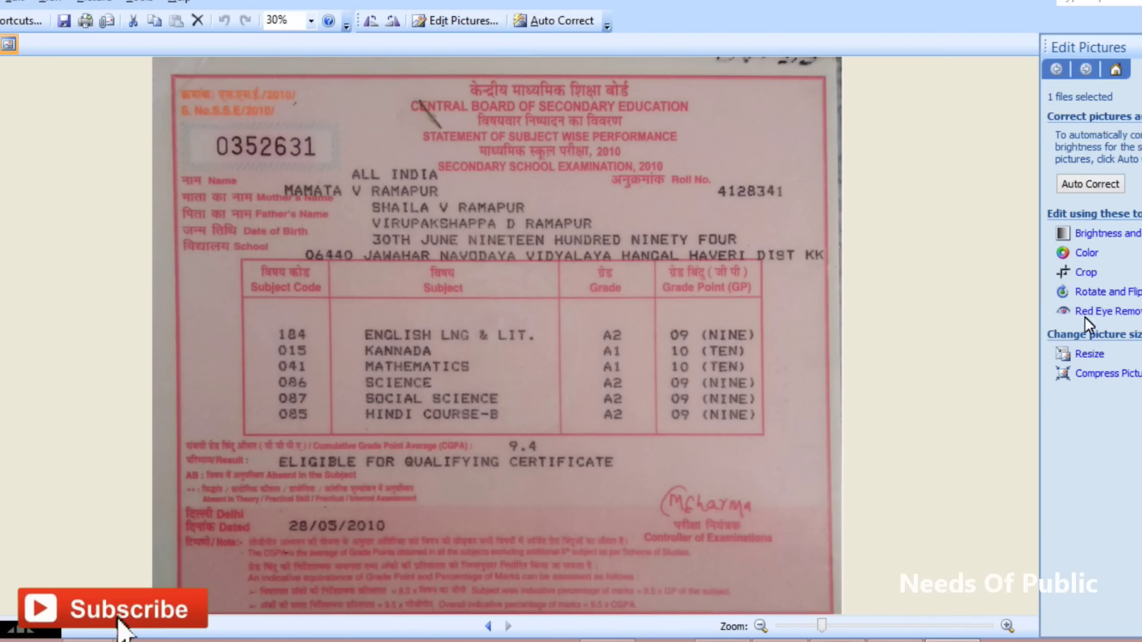
left_click(1089, 355)
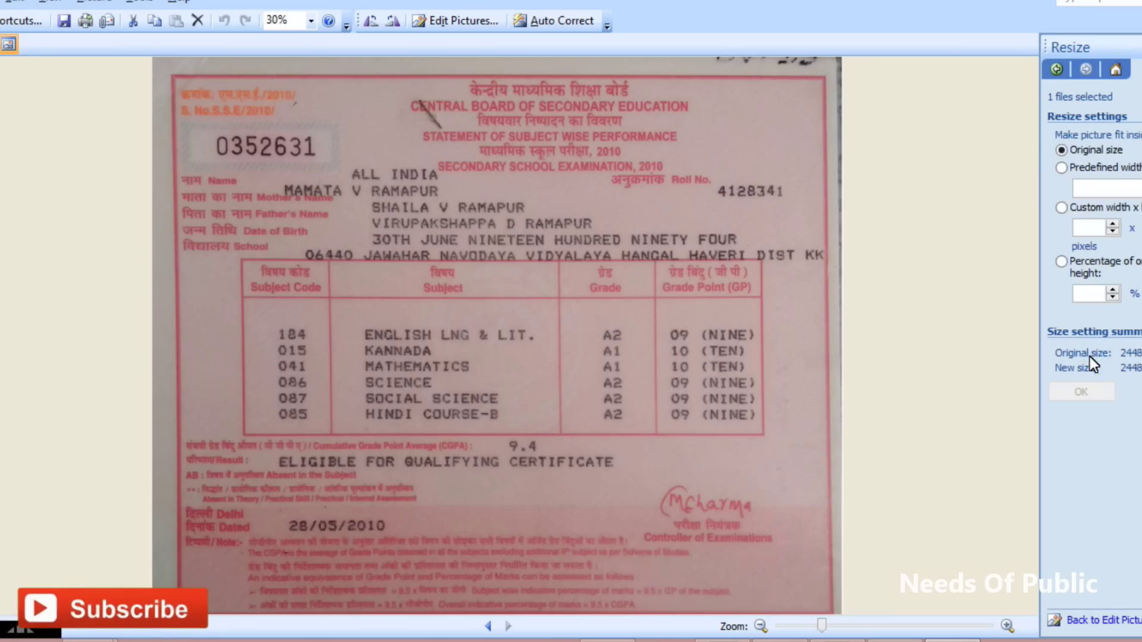
left_click(1062, 263)
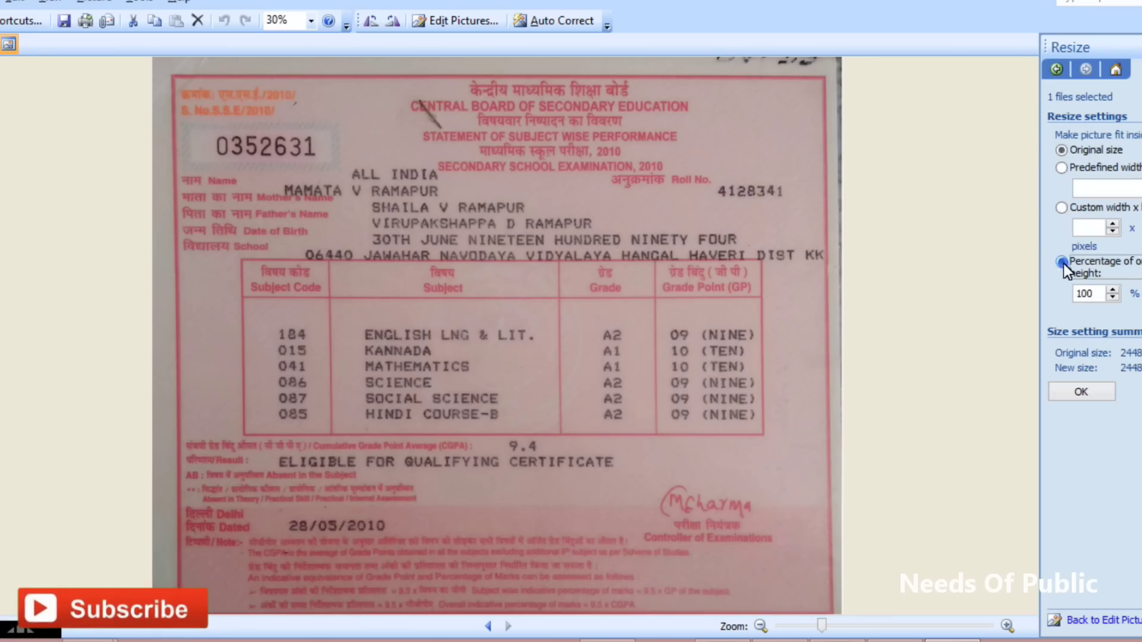
double_click(1088, 298)
type("80")
left_click(1087, 390)
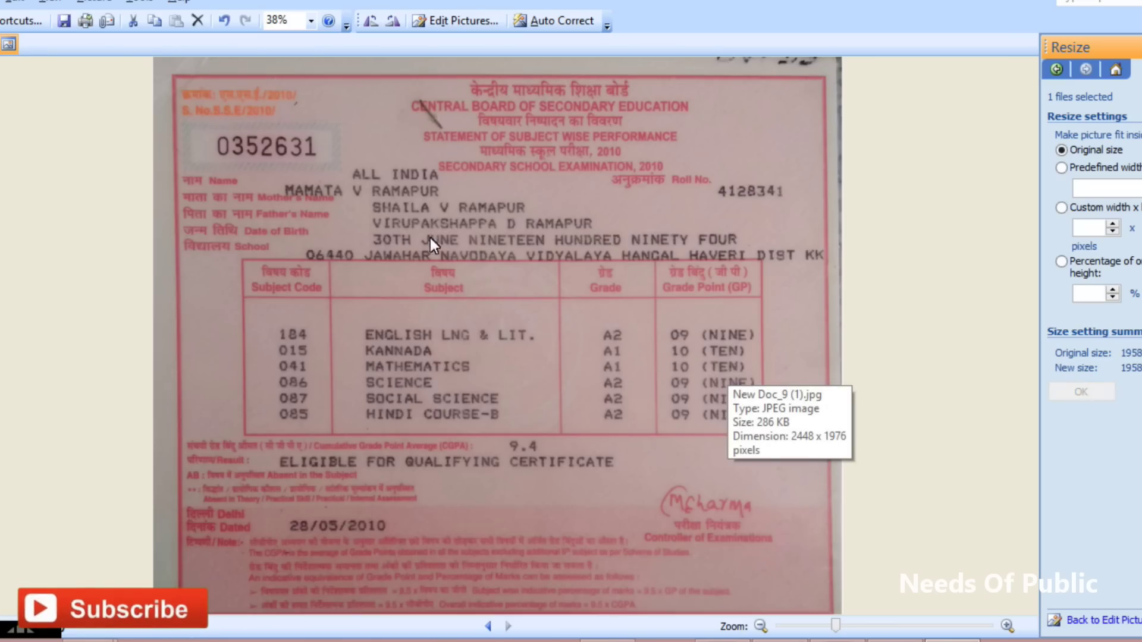
left_click(64, 23)
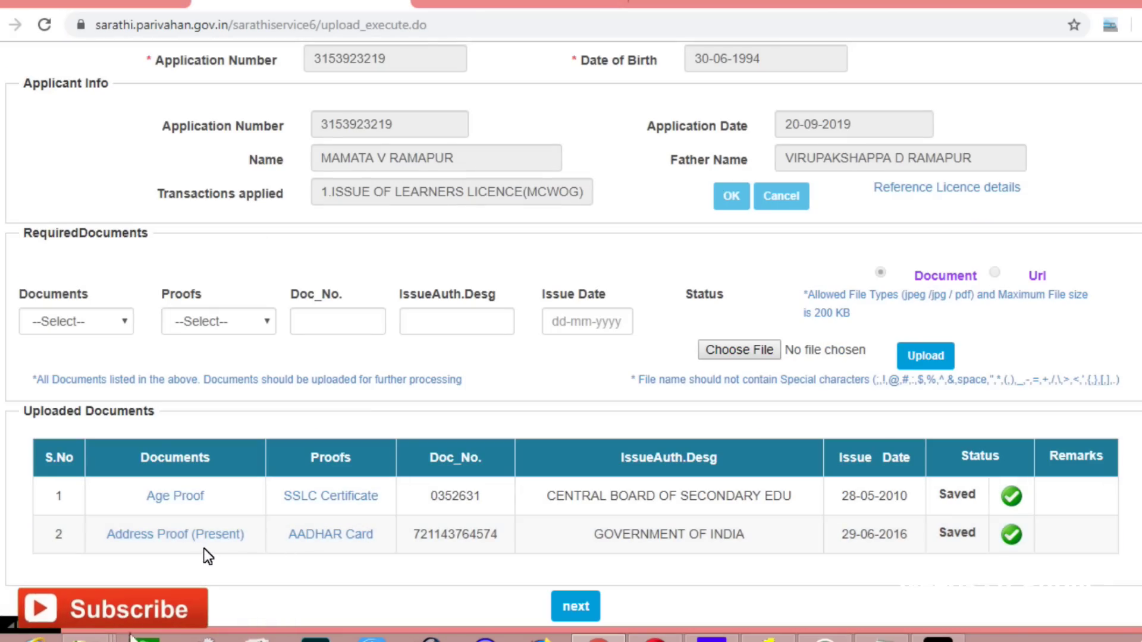
- Choose Form1 (Self Declaration) as both the required document and its proof
left_click(127, 326)
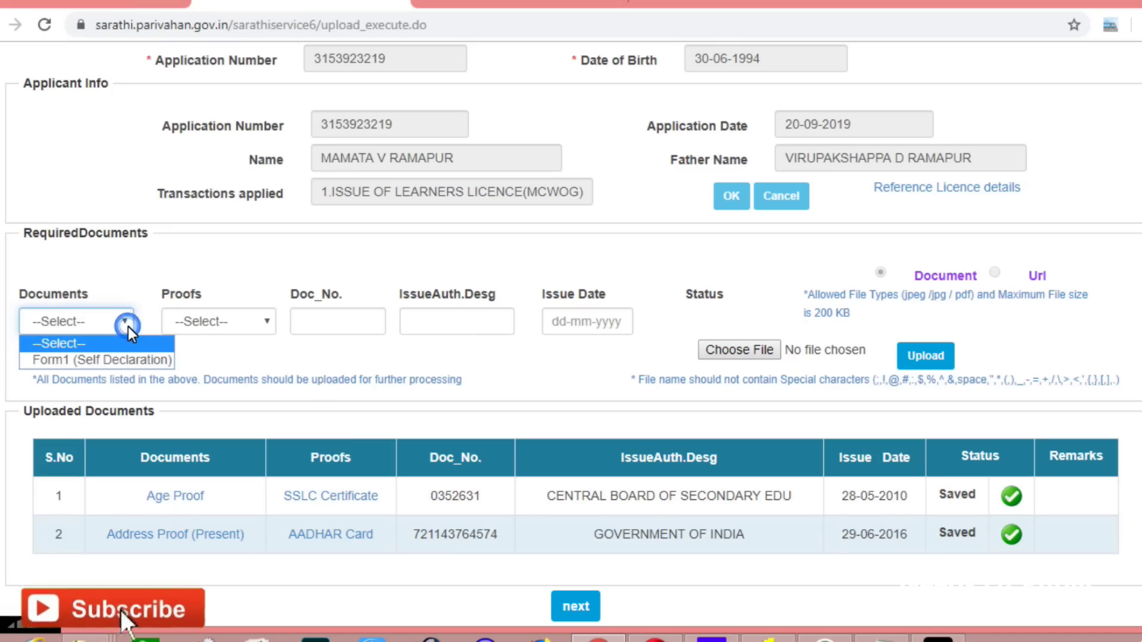
left_click(119, 359)
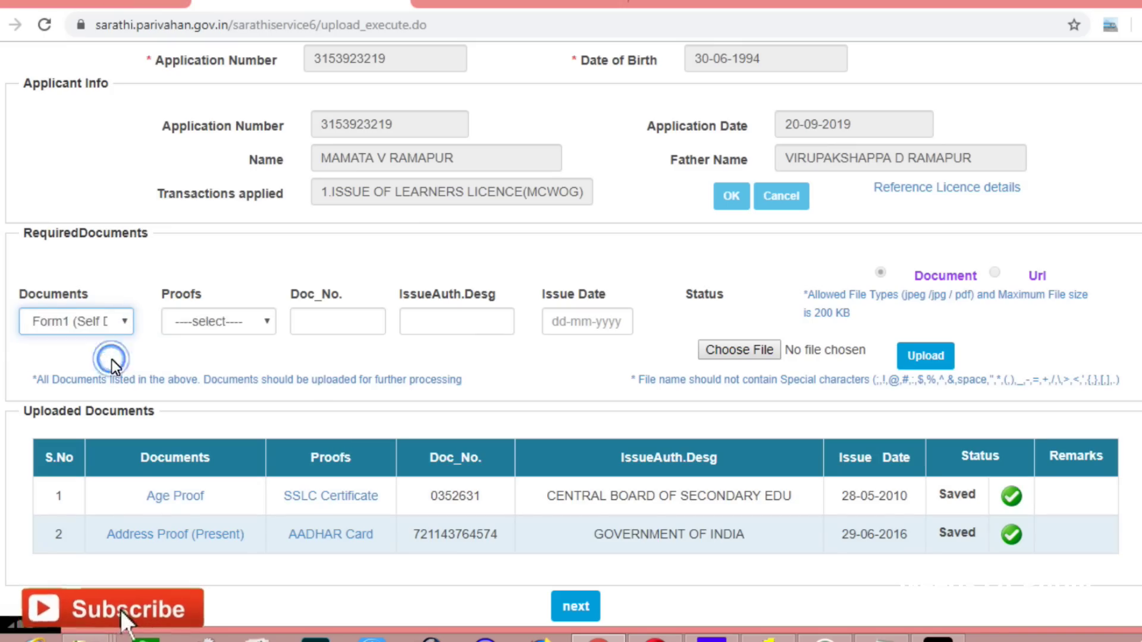
left_click(234, 321)
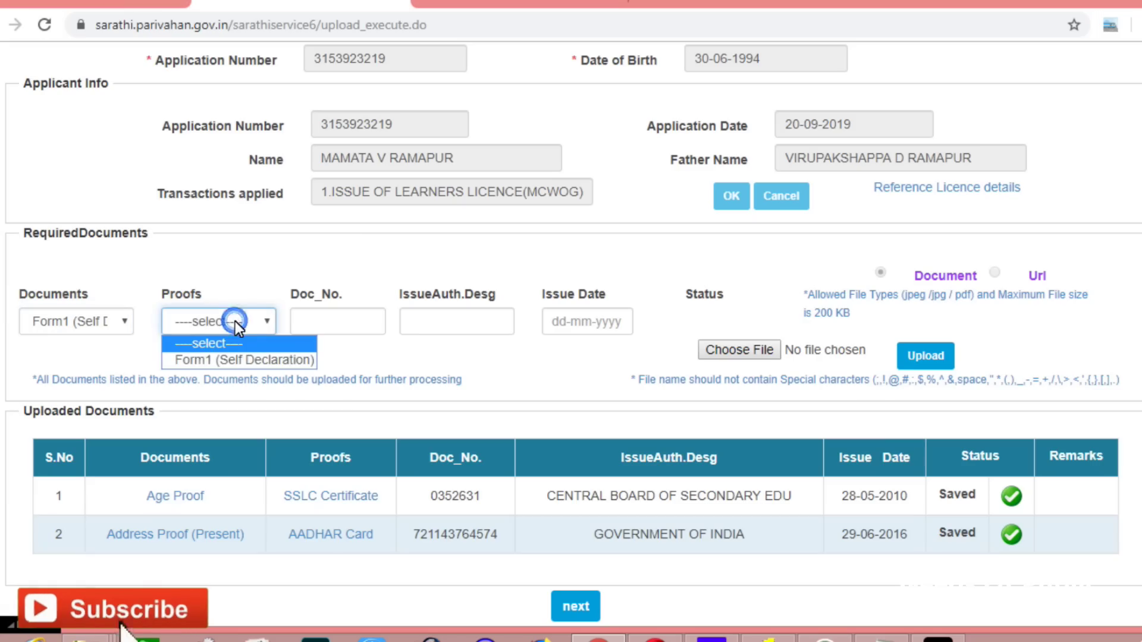
left_click(237, 360)
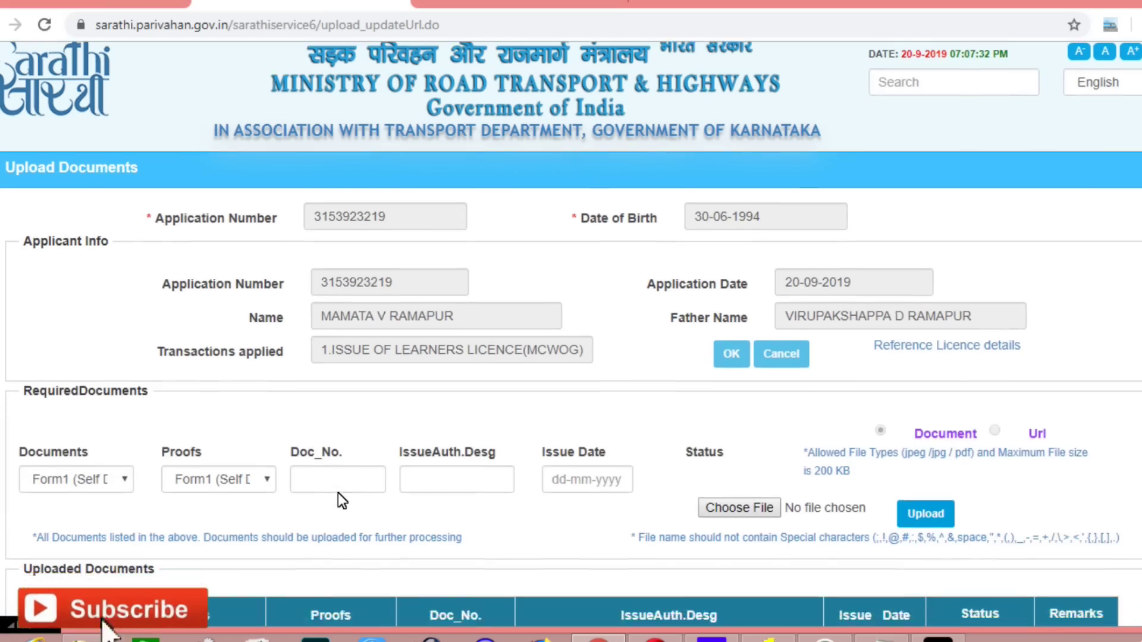
scroll(337, 493, "down", 2)
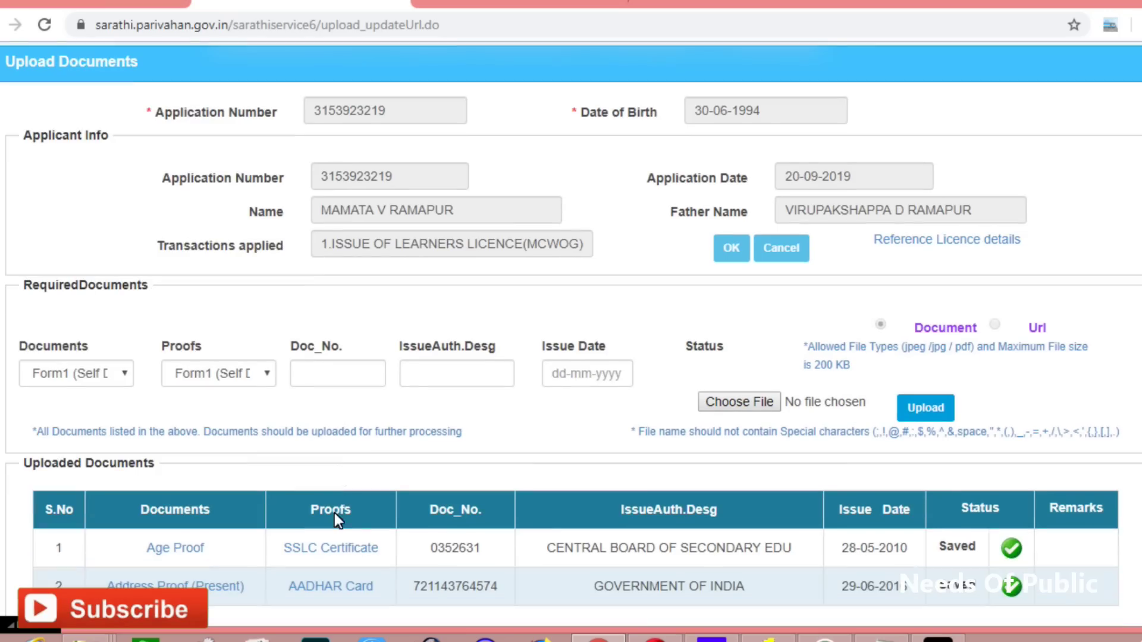
- Fill in the self declaration's document number, issuing authority TRRRT and issue date 20-09-2019, and confirm its uploaded file
left_click(324, 374)
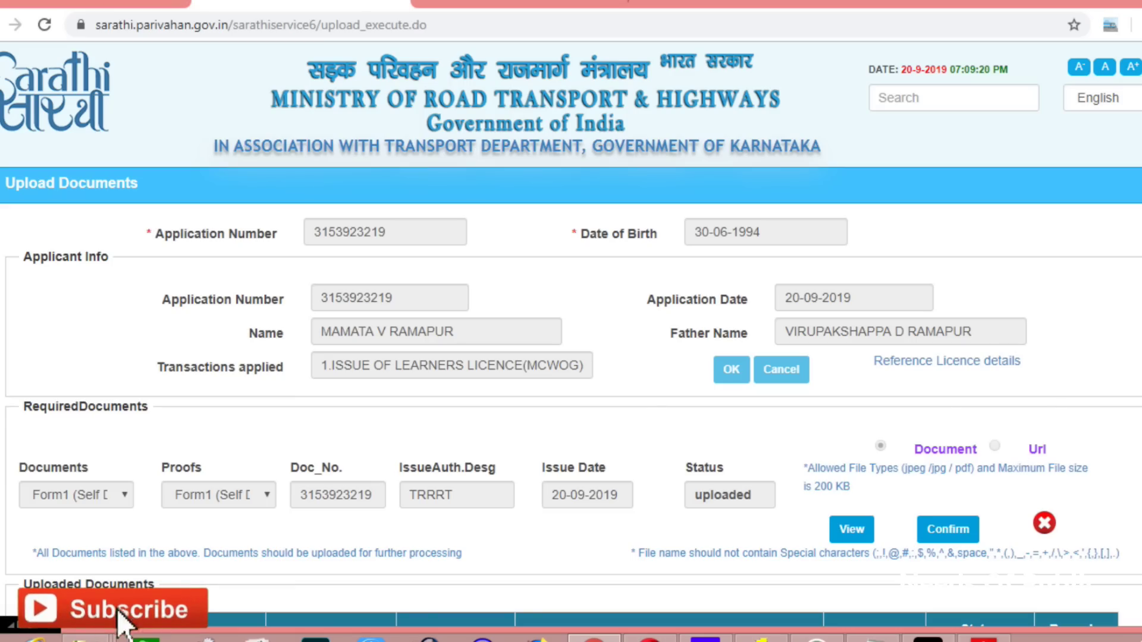
scroll(1133, 397, "down", 3)
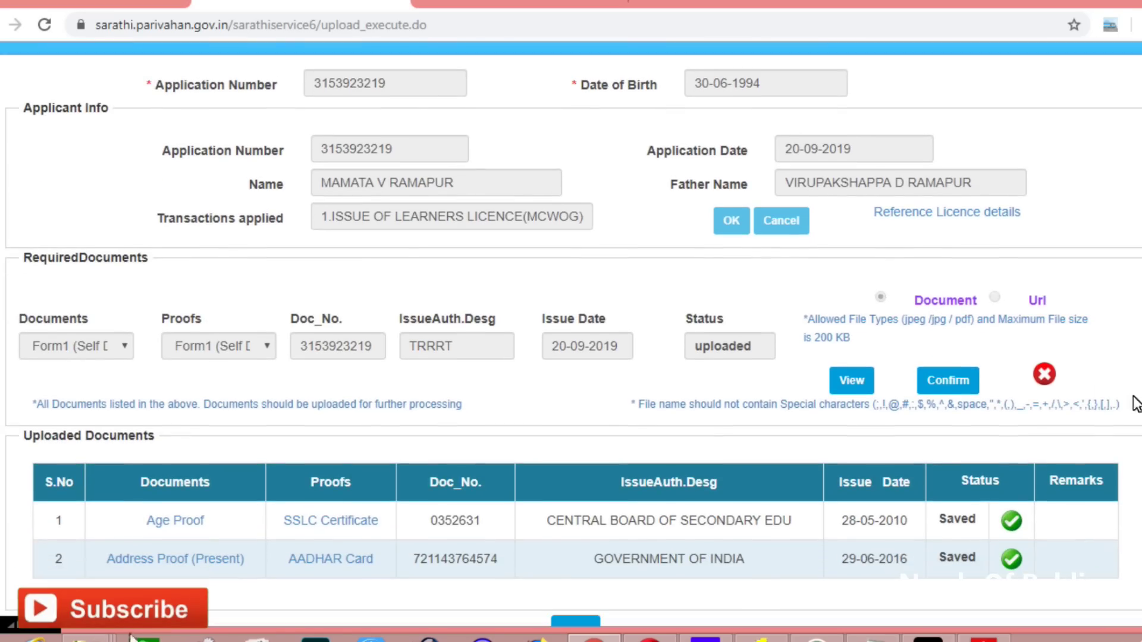
left_click(946, 381)
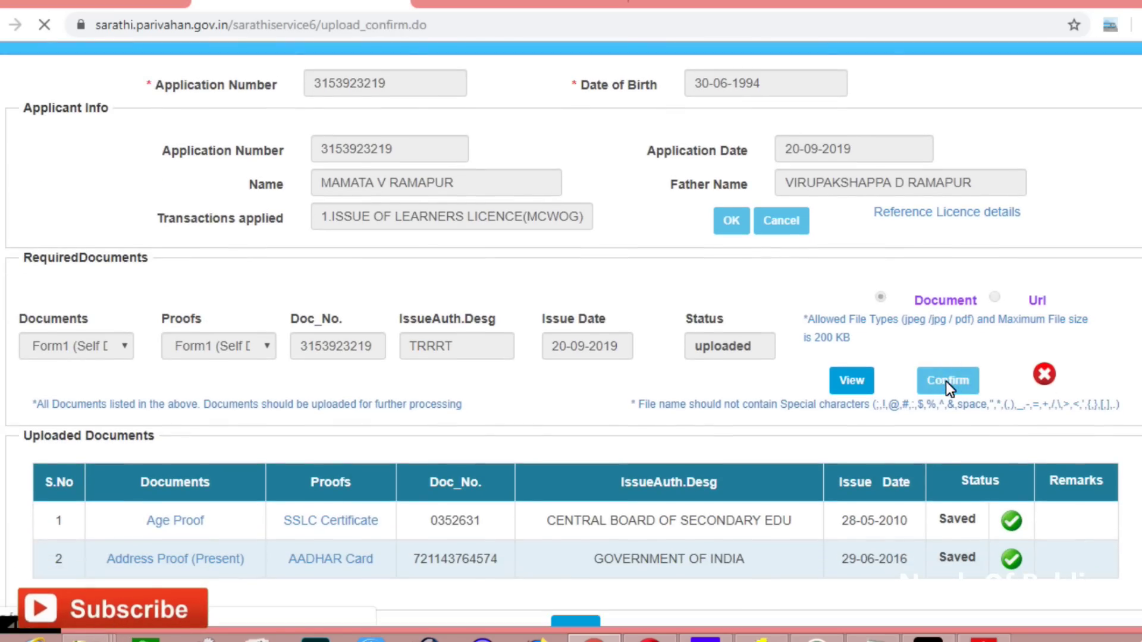